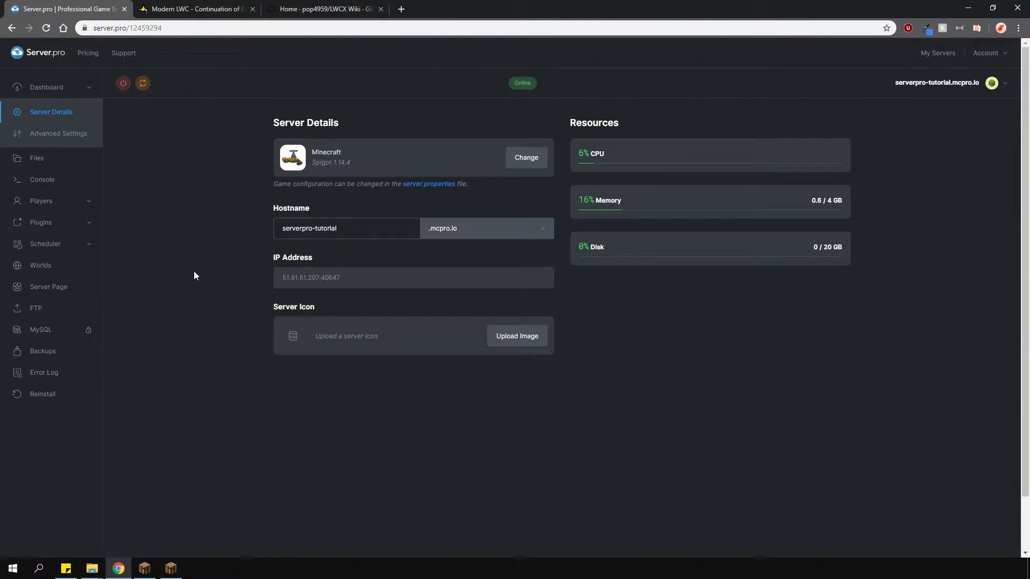
Install the latest Modern LWC from the Spigot plugin list, then restart the server
left_click(48, 222)
left_click(663, 134)
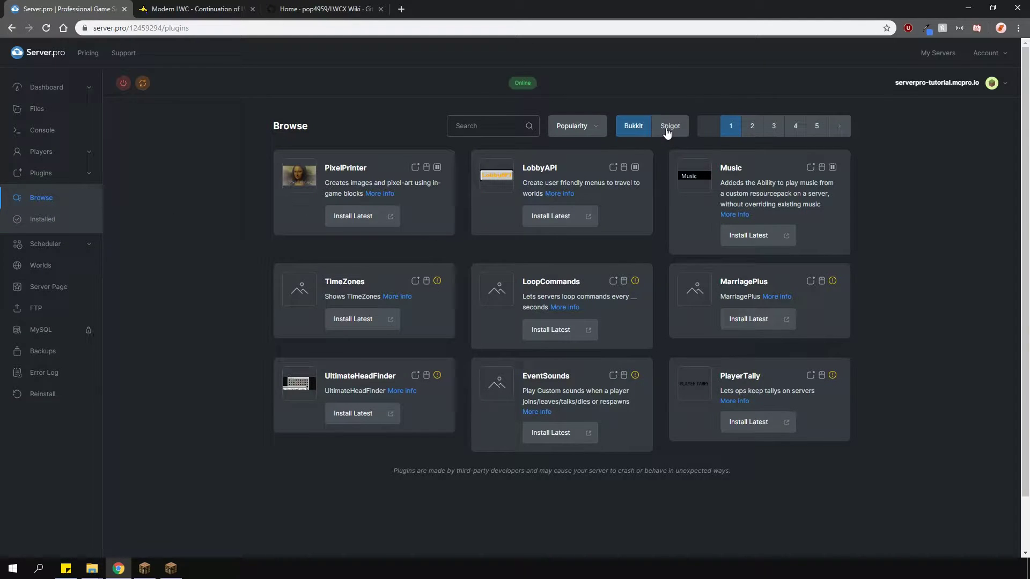
left_click(493, 127)
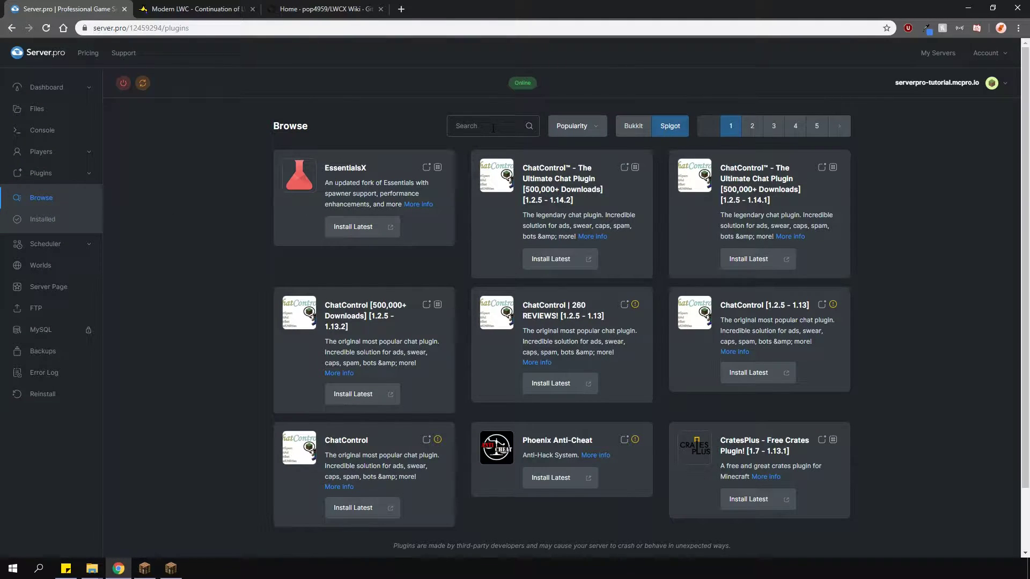
type("Modern LWC")
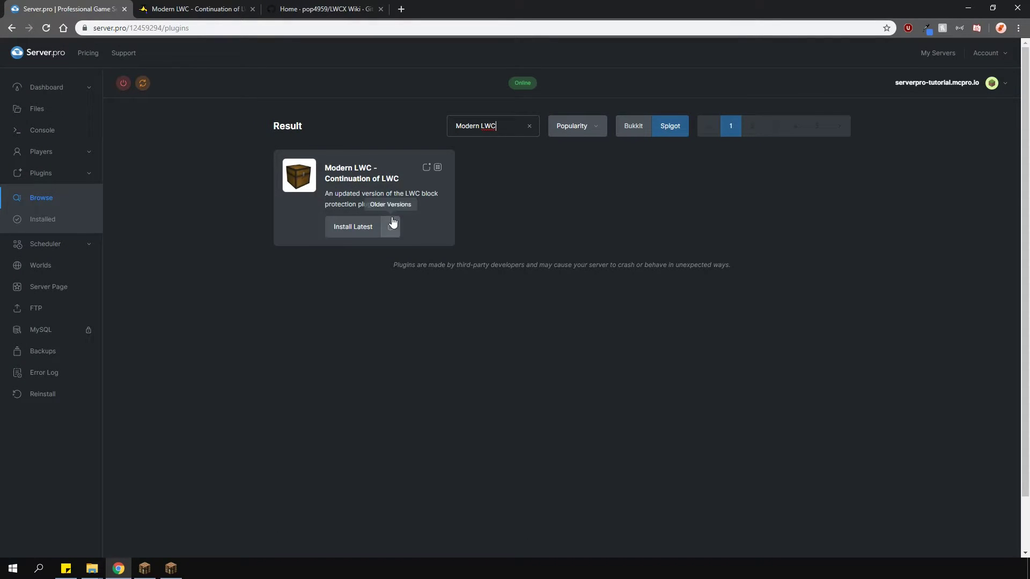
left_click(355, 232)
left_click(142, 83)
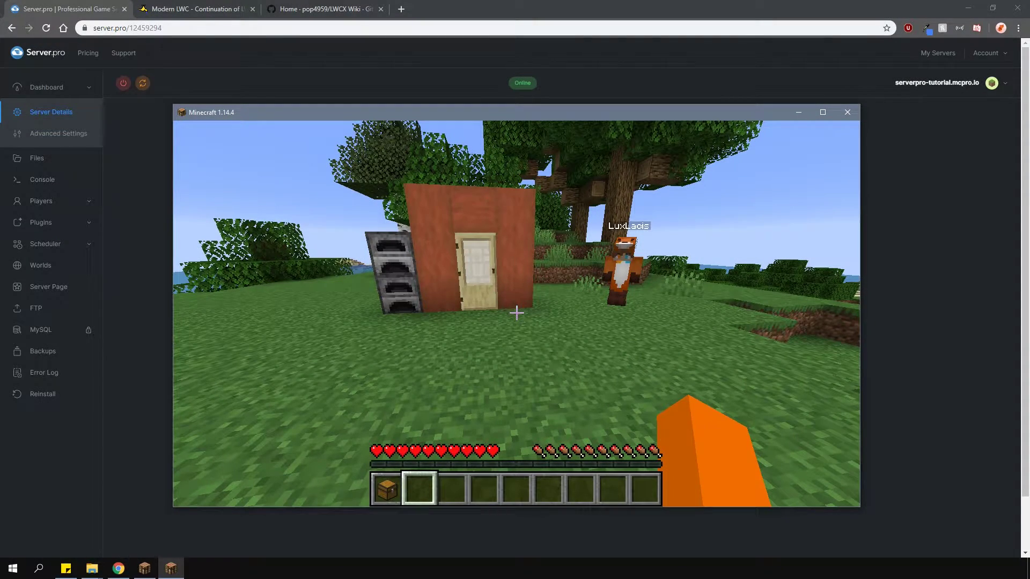
Run /lwc and read the full LWC command help in chat
type("/lwc")
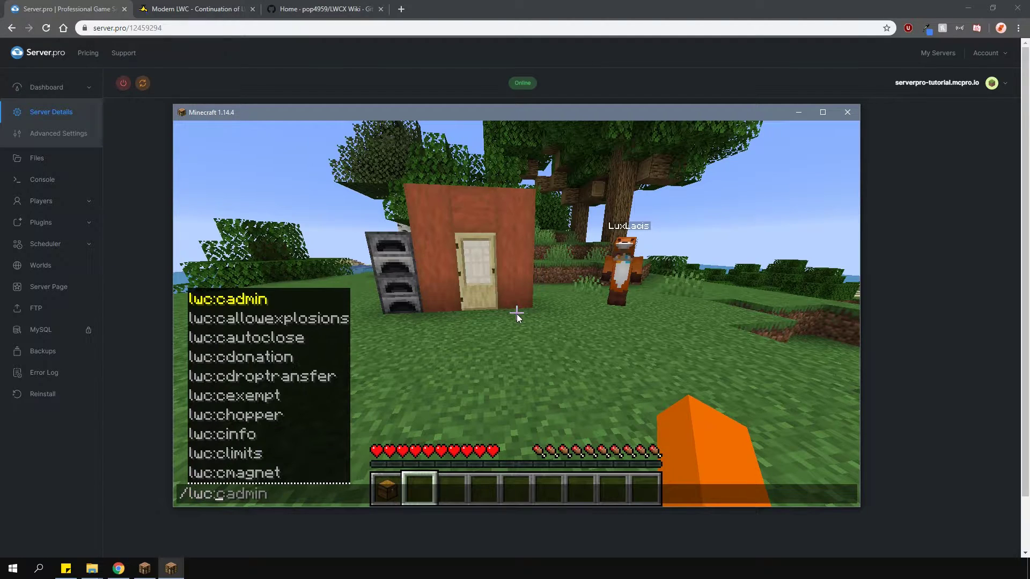
key("Return")
key("t")
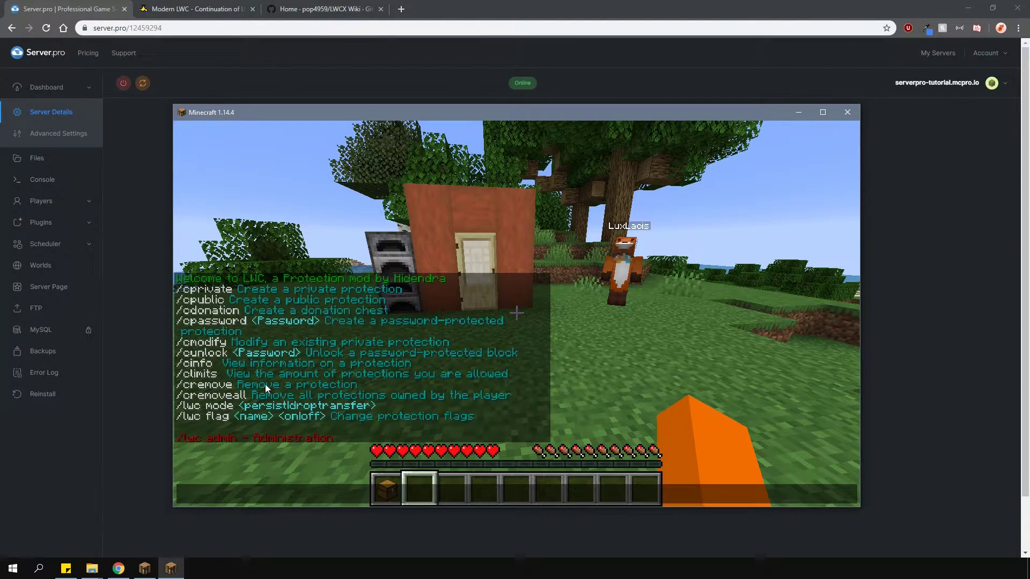
key("Escape")
Place a chest in front of the house and open it to confirm private protection
key("1")
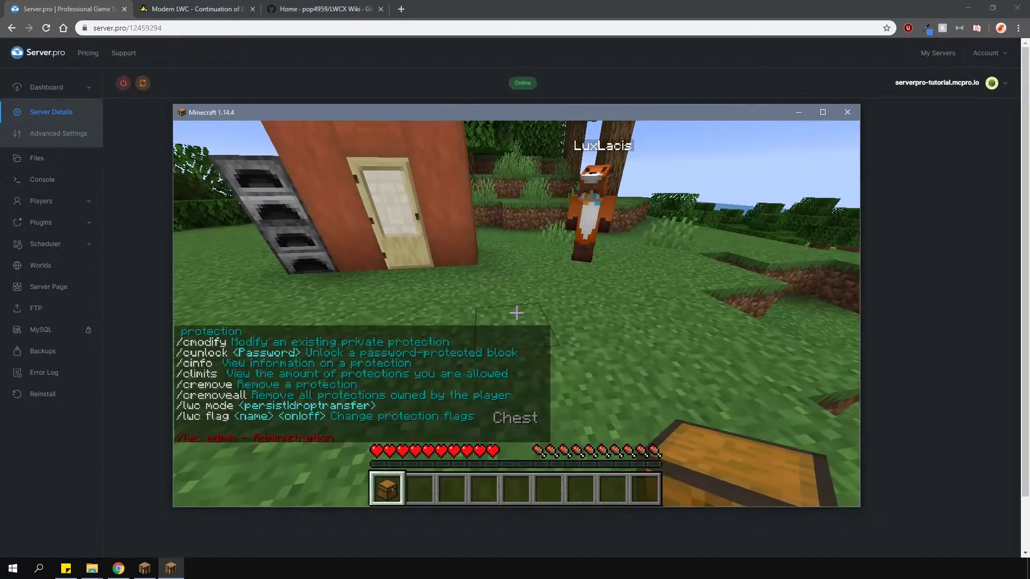
right_click(516, 313)
right_click(515, 313)
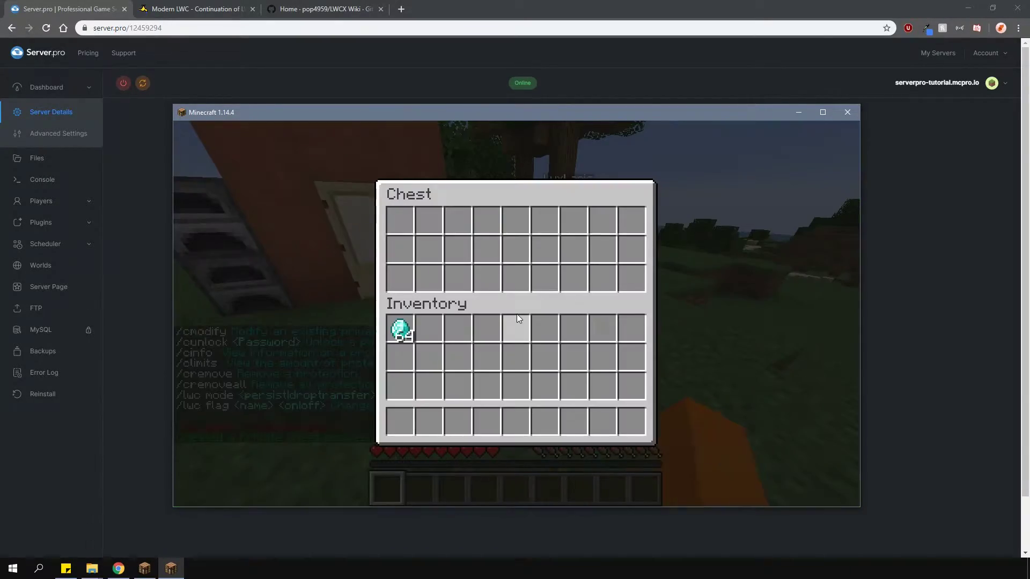
key("Escape")
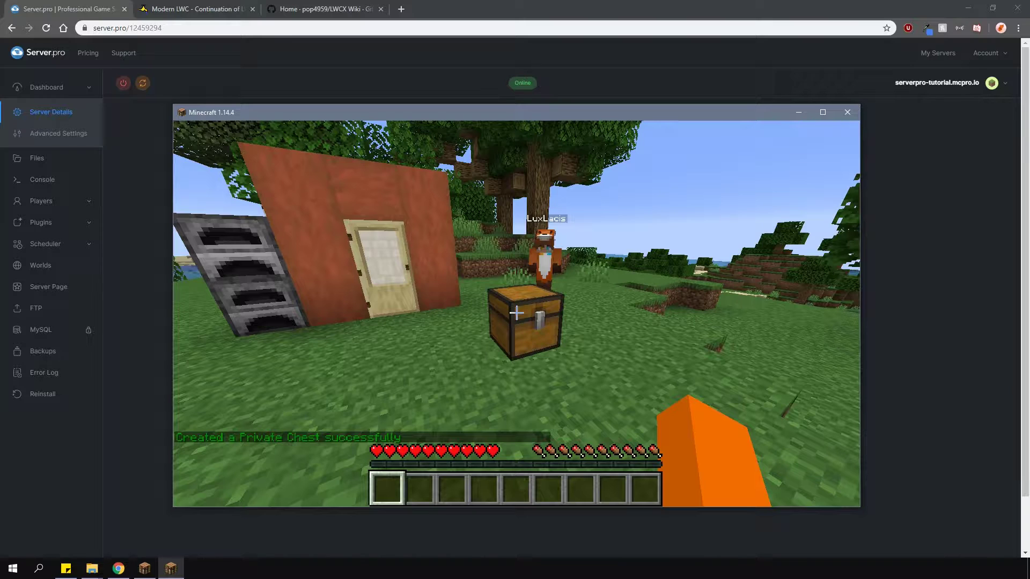
Run /cremove and punch the chest to strip its LWC lock
key("t")
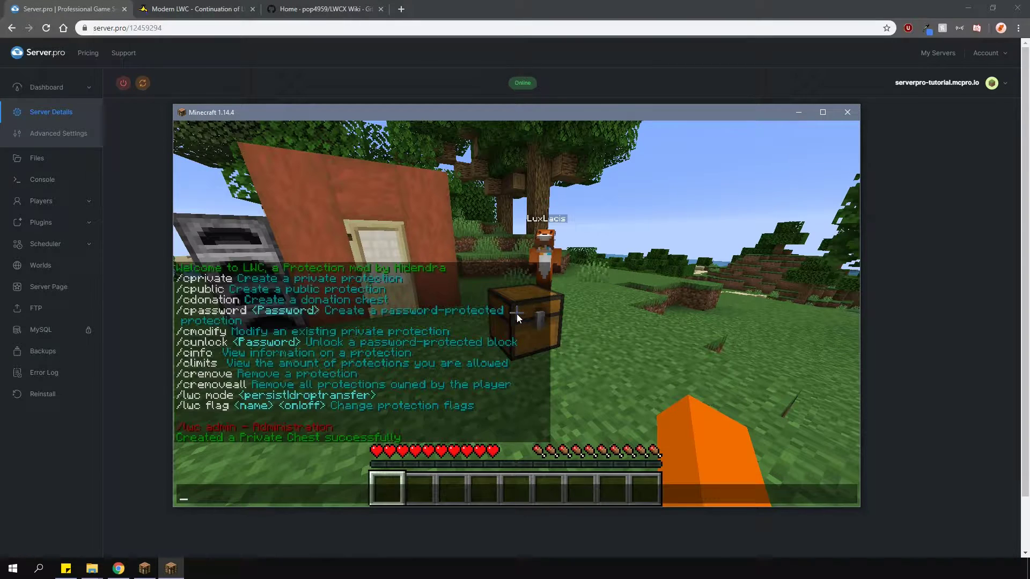
type("/cremove")
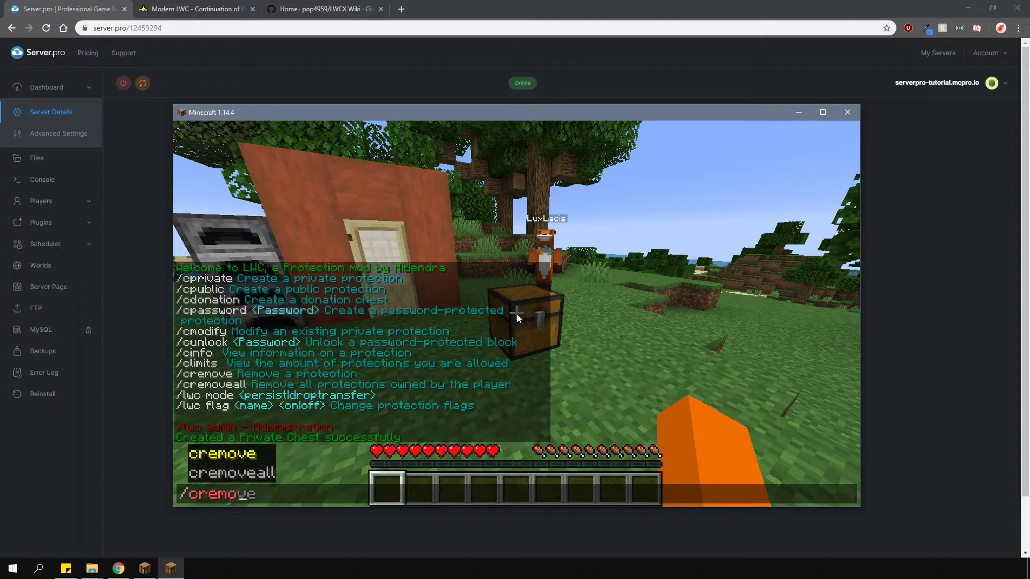
key("Return")
left_click(516, 313)
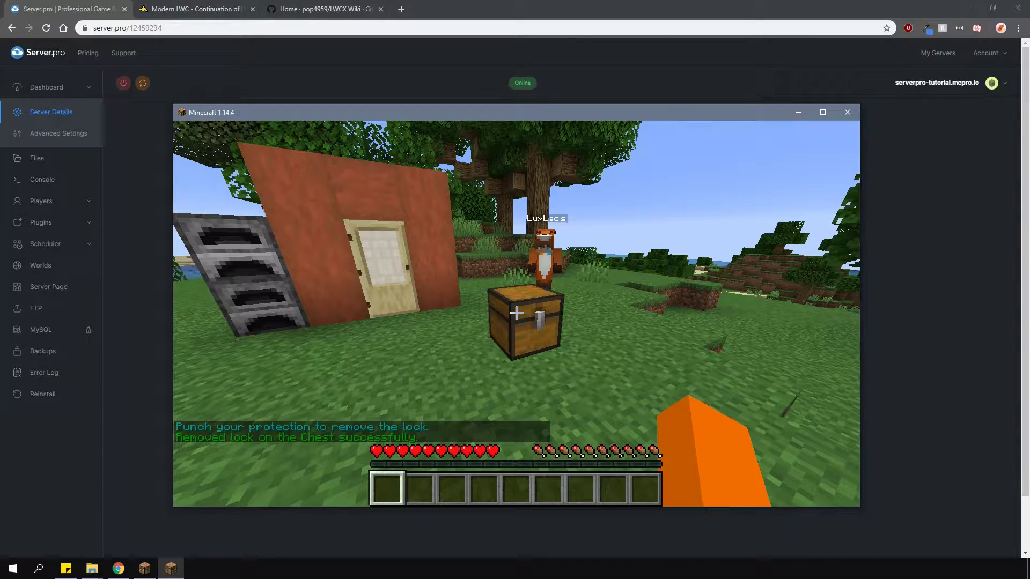
Make the chest public with /cpublic and test opening it
type("/cpublic")
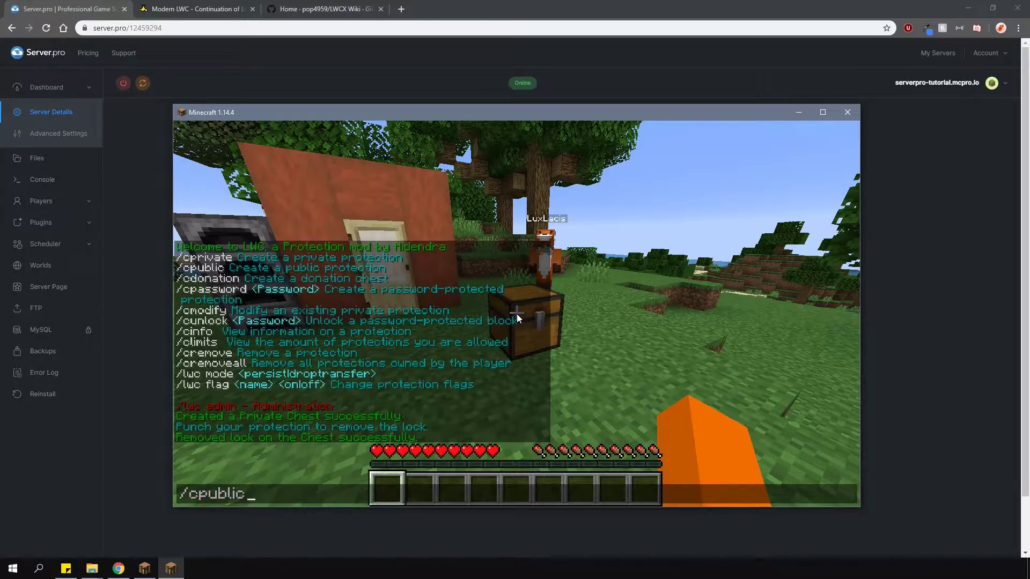
key("Return")
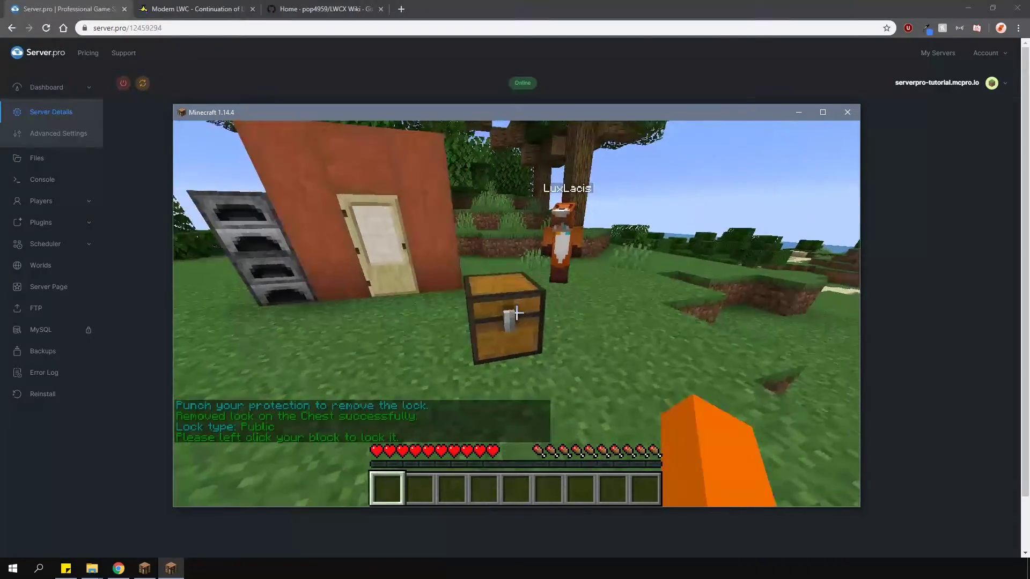
left_click(516, 313)
right_click(516, 314)
key("Escape")
key("t")
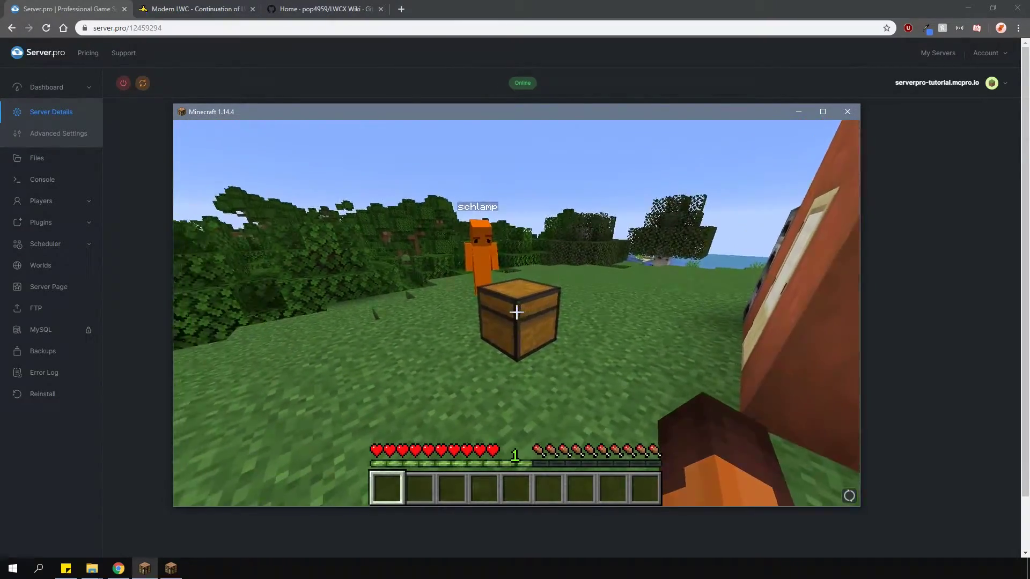
key("alt+Tab")
Clear locks with /cremoveall, relock privately with /cprivate, and confirm the other player is refused
type("/cremovea")
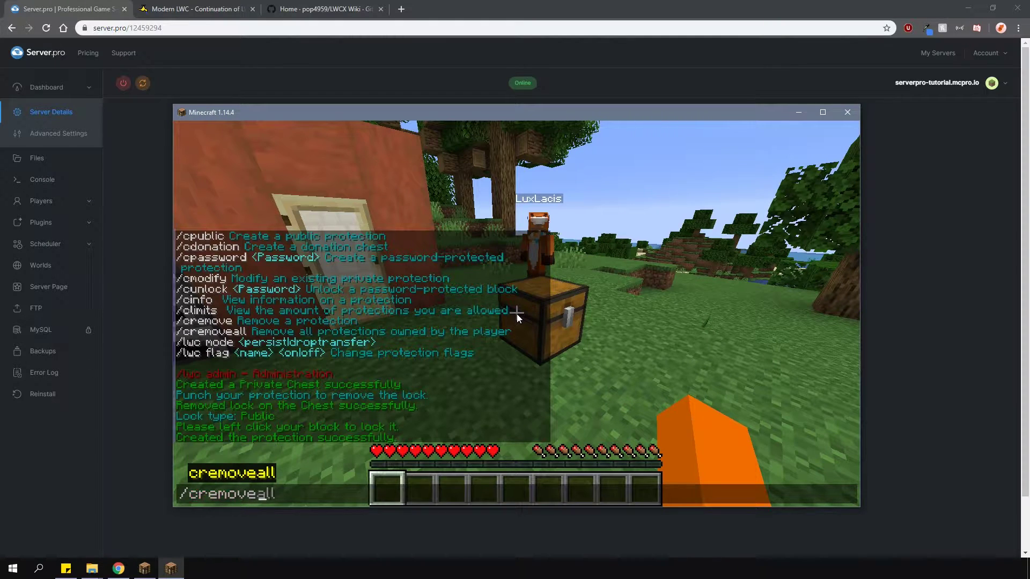
key("Return")
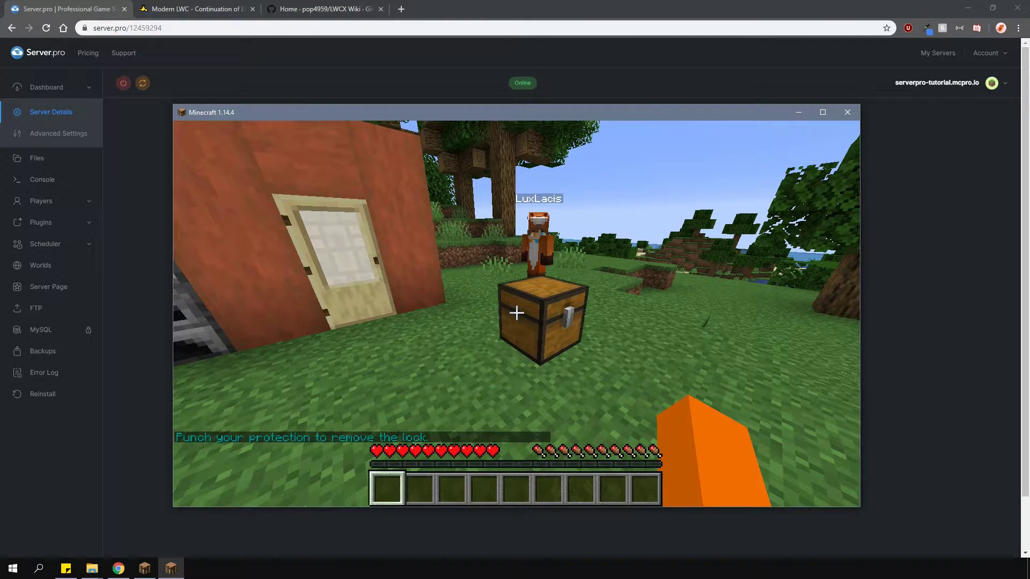
left_click(516, 314)
type("/")
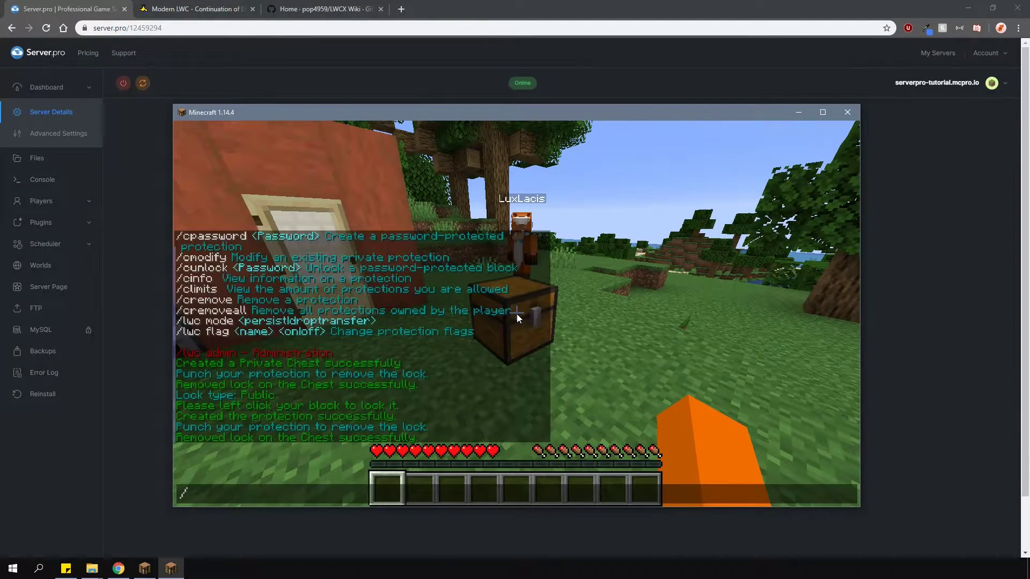
type("cprivate")
key("Return")
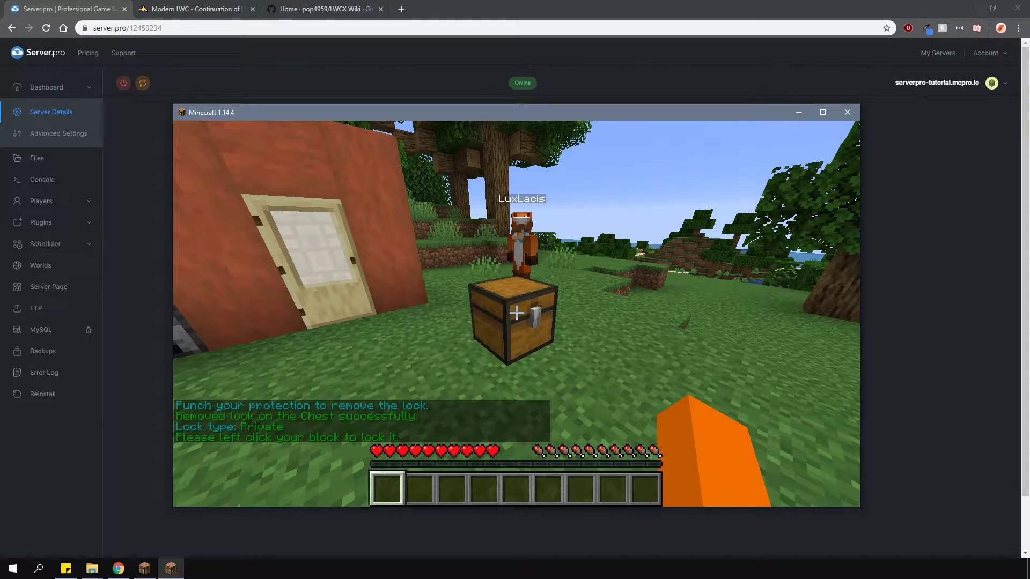
left_click(517, 313)
right_click(517, 313)
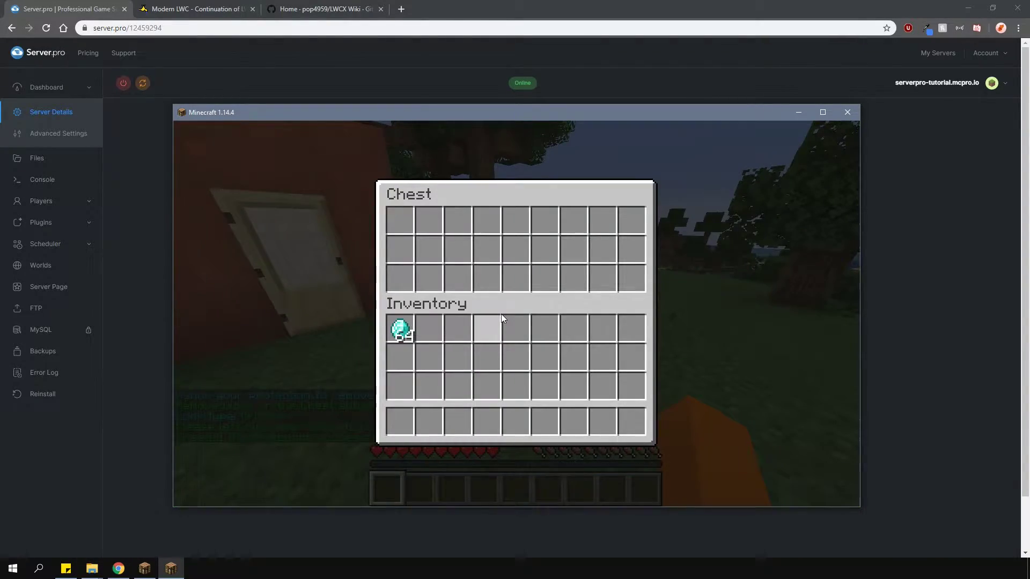
key("alt+Tab")
right_click(517, 314)
right_click(517, 314)
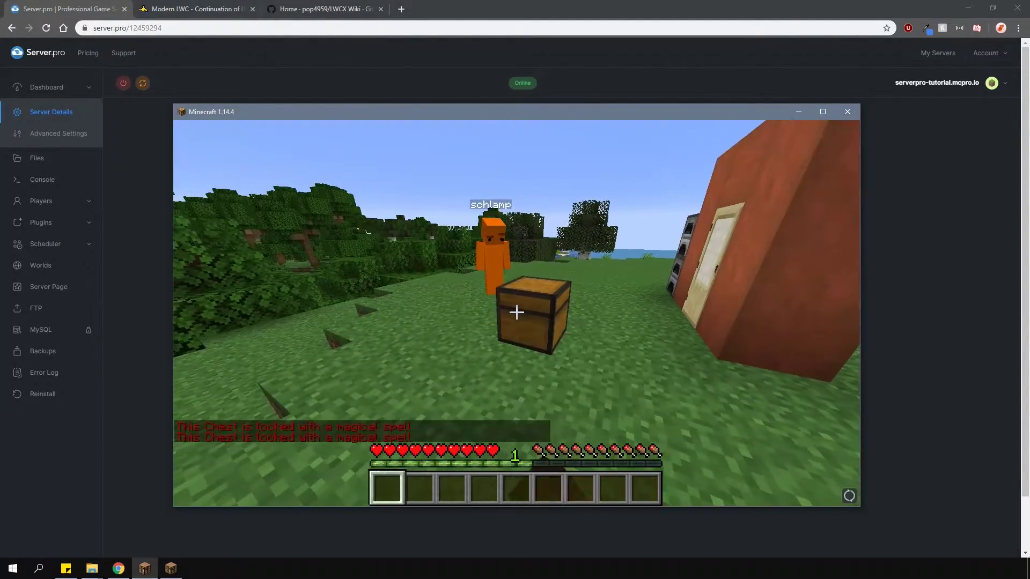
key("alt+Tab")
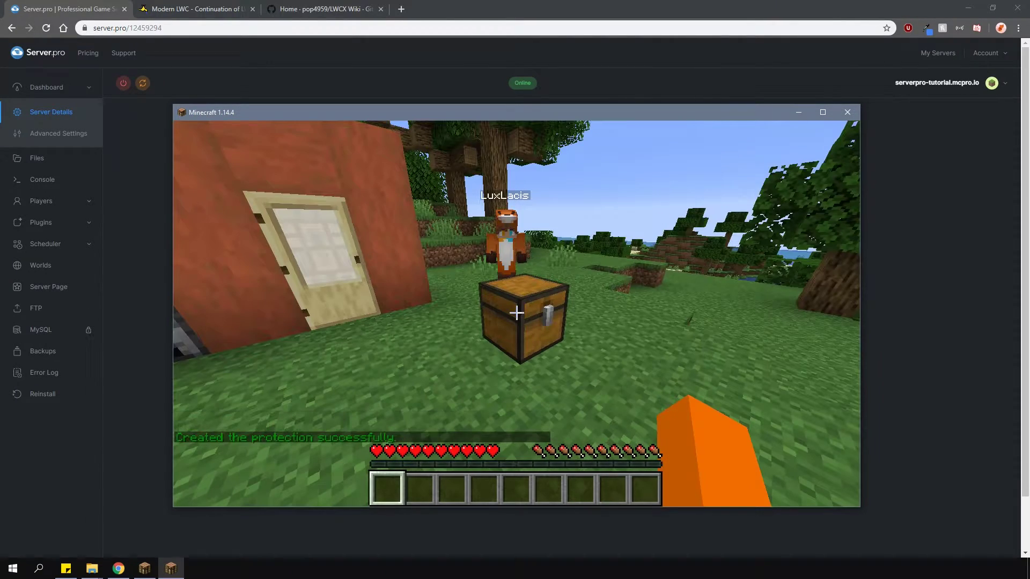
Grant the other player access by running /cmodify with their name and punching the chest
type("/")
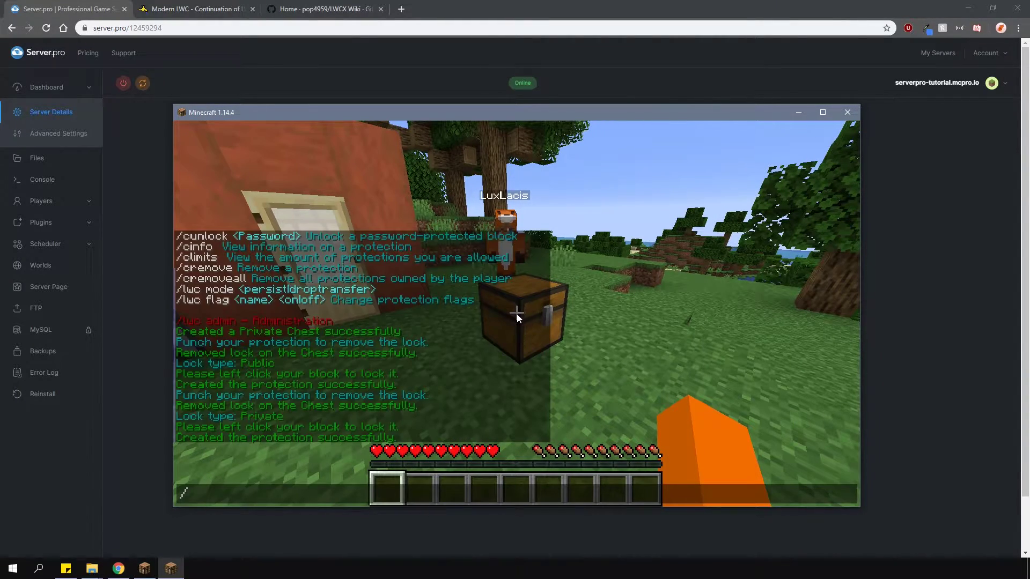
type("cmodify lu")
key("Return")
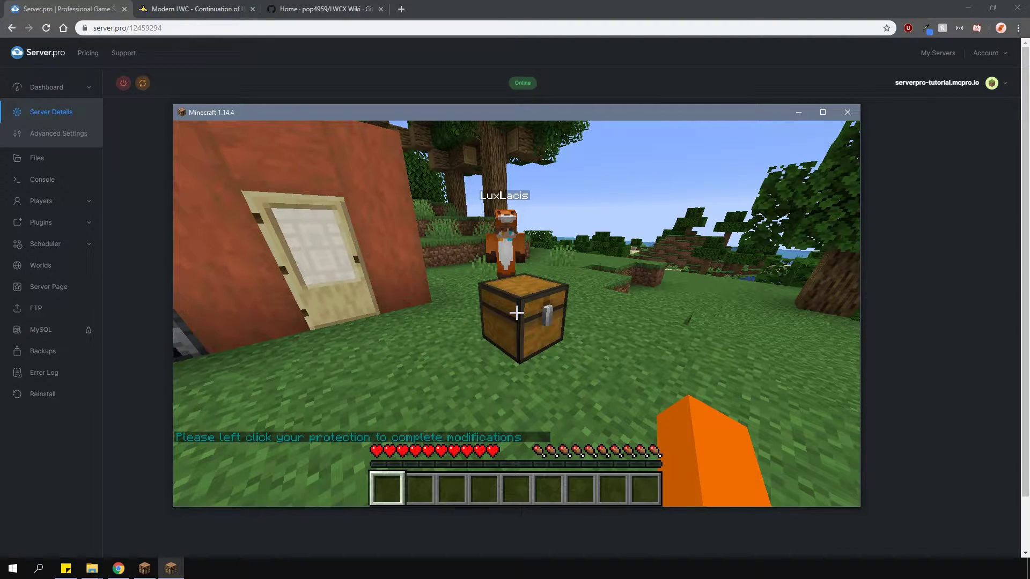
left_click(517, 313)
Open the chest twice as the second player to confirm the new access
key("alt+Tab")
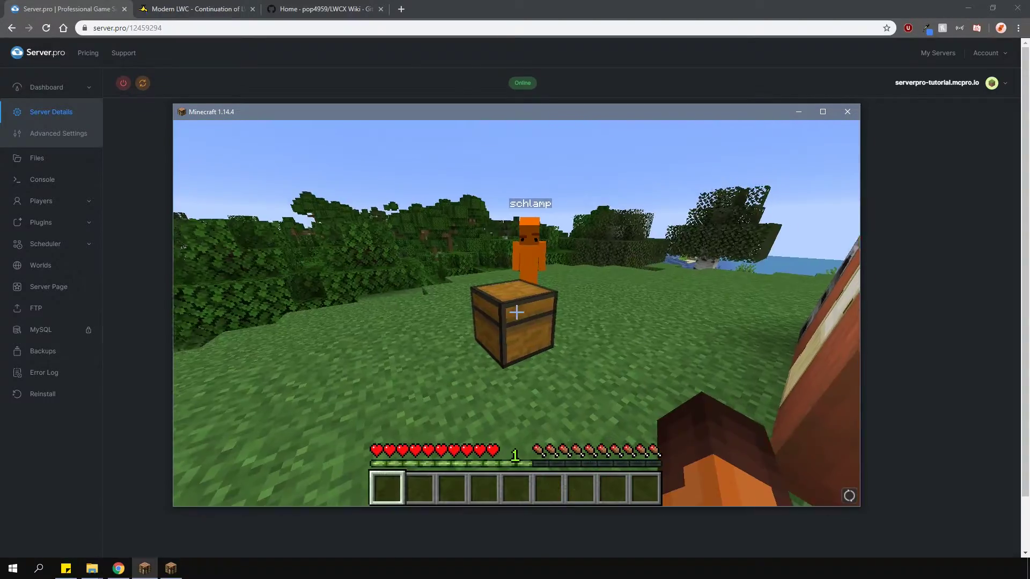
right_click(517, 312)
key("Escape")
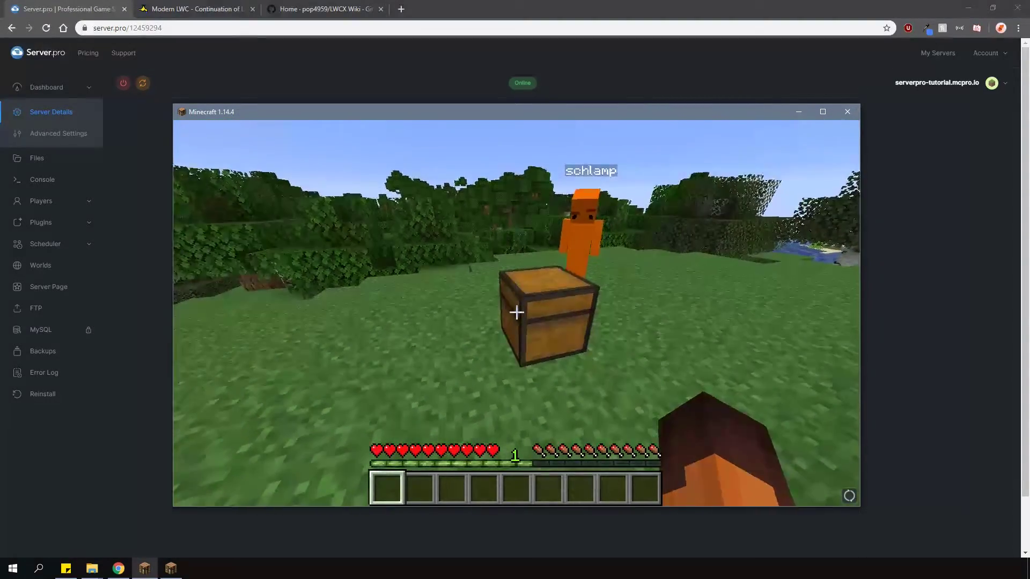
right_click(517, 313)
key("Escape")
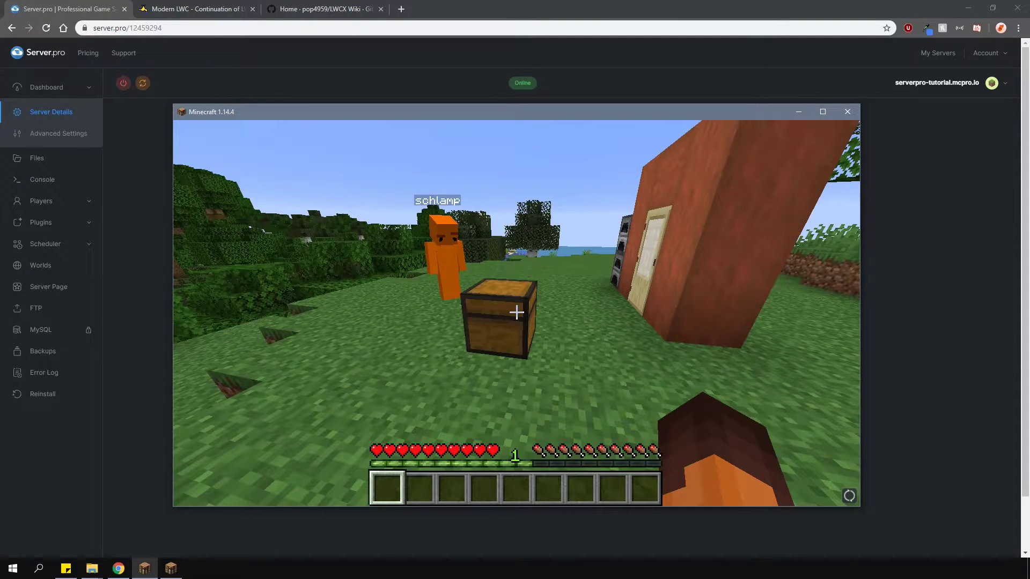
key("alt+Tab")
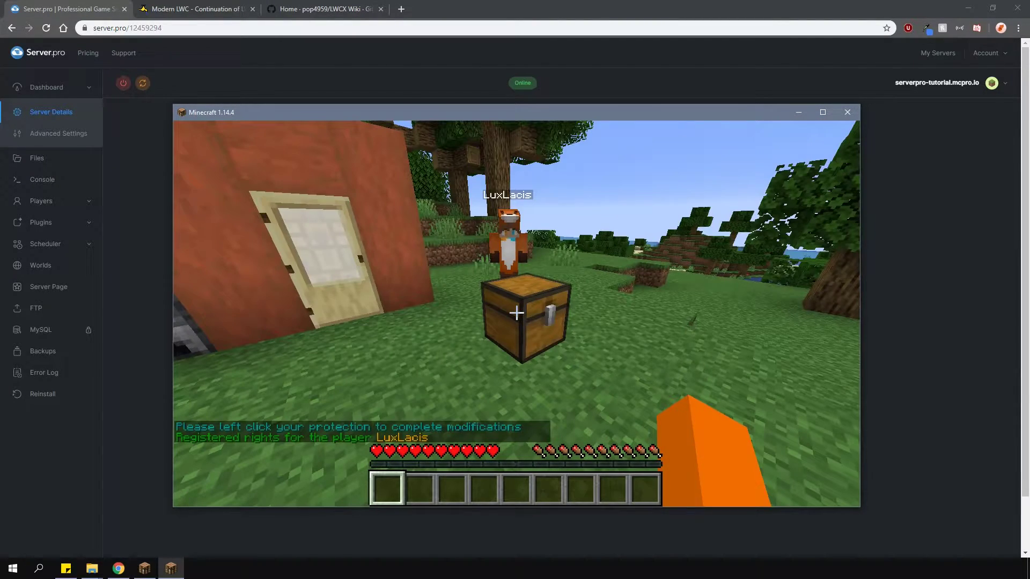
Run /cinfo on the chest and review its protection info
key("Return")
type("/cinfo")
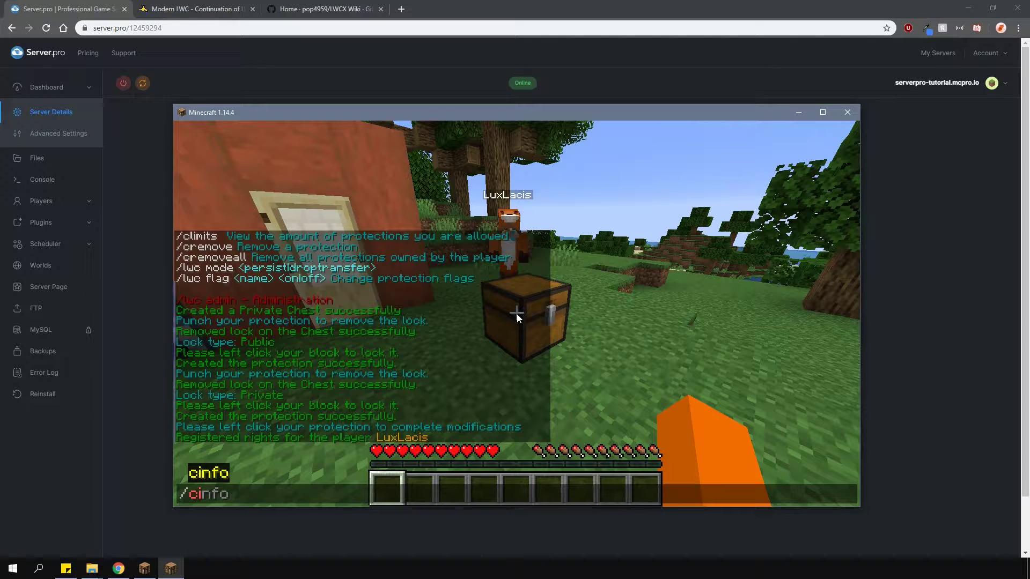
key("Return")
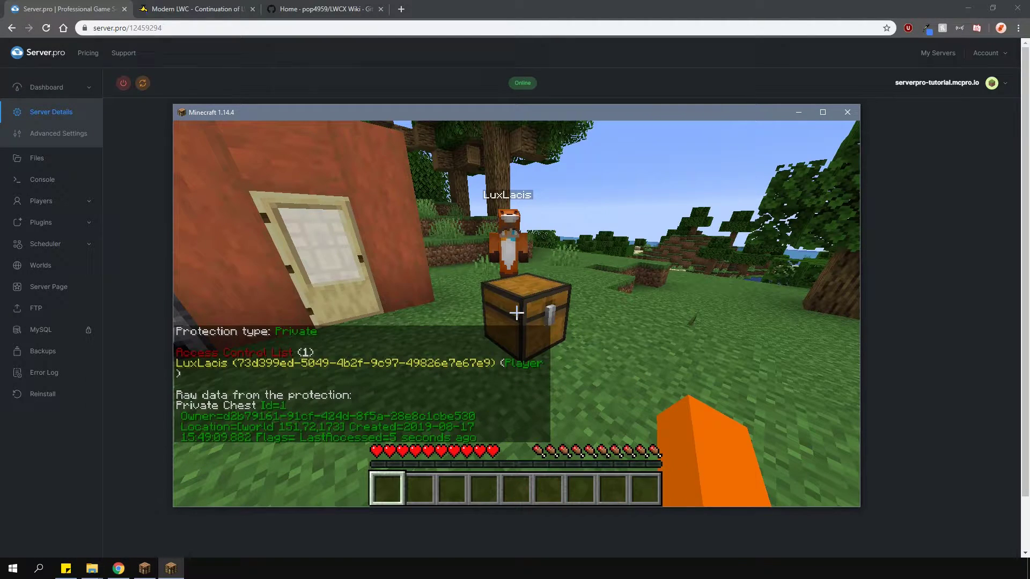
key("t")
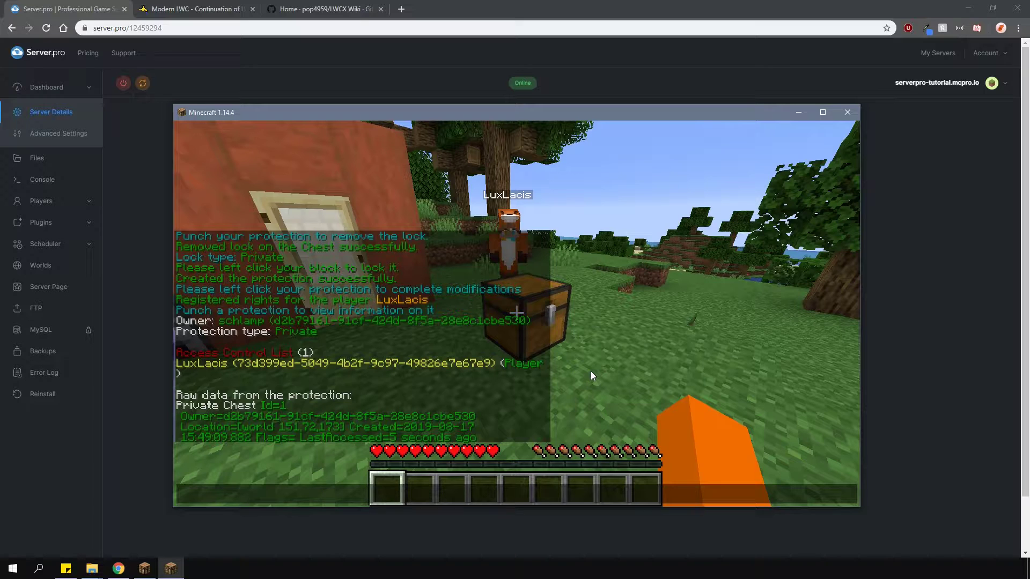
key("Escape")
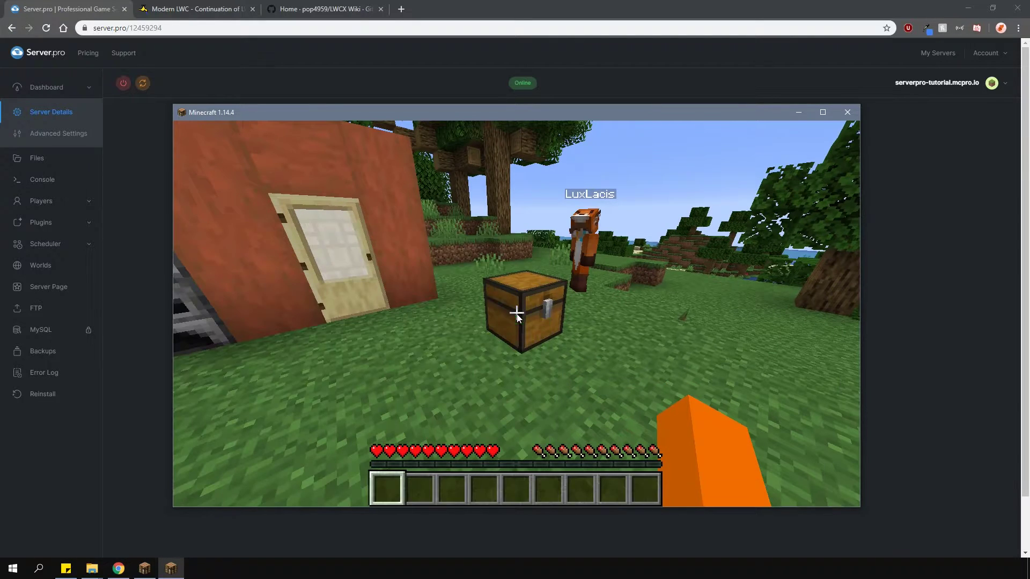
Remove the other player's access with /cmodify -<player name> applied to the chest
key("slash")
type("cmodify -luxlacis")
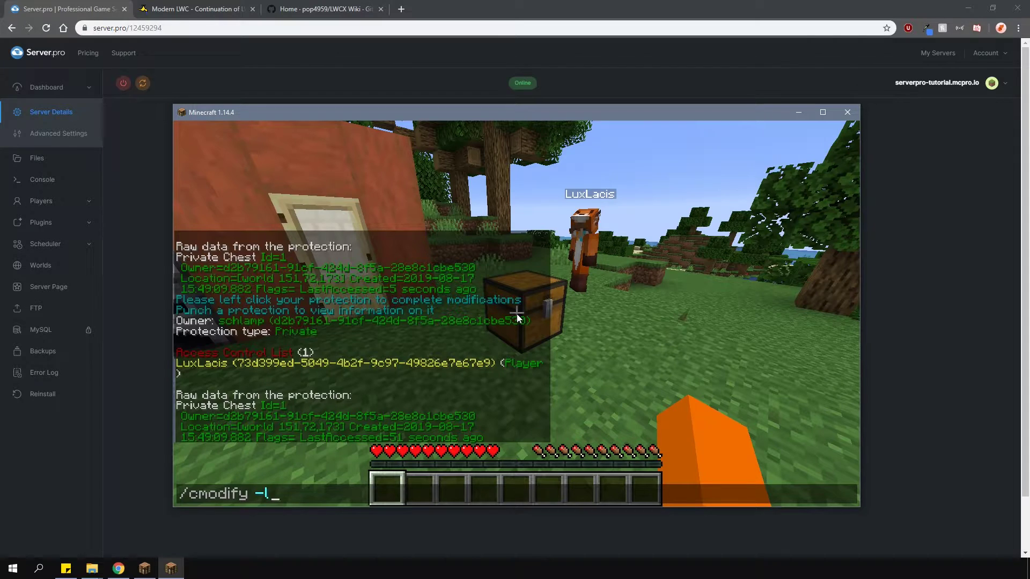
key("Return")
left_click(517, 313)
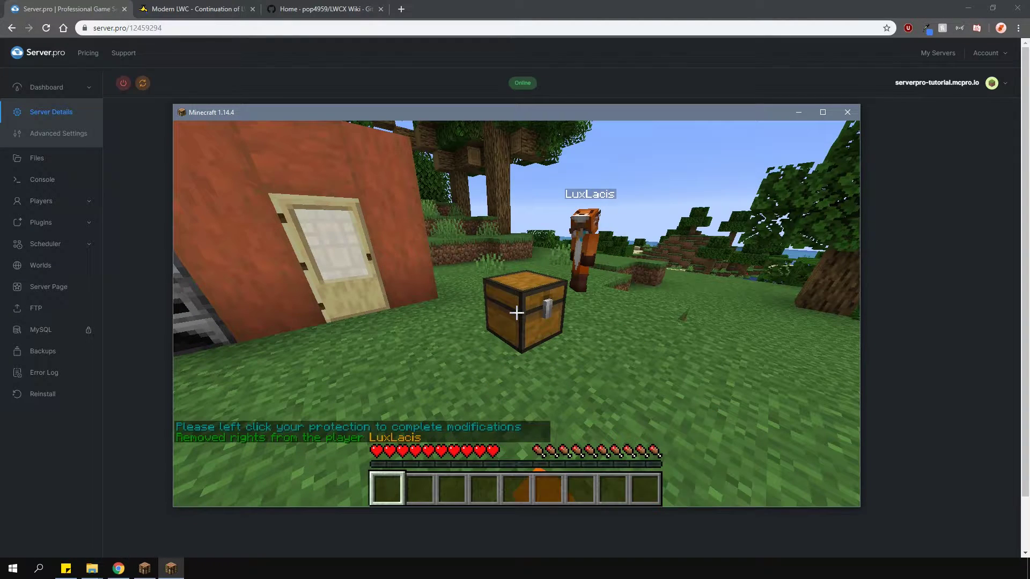
key("slash")
type("c")
key("Escape")
Check the protection info and confirm the other player can no longer open the chest
key("t")
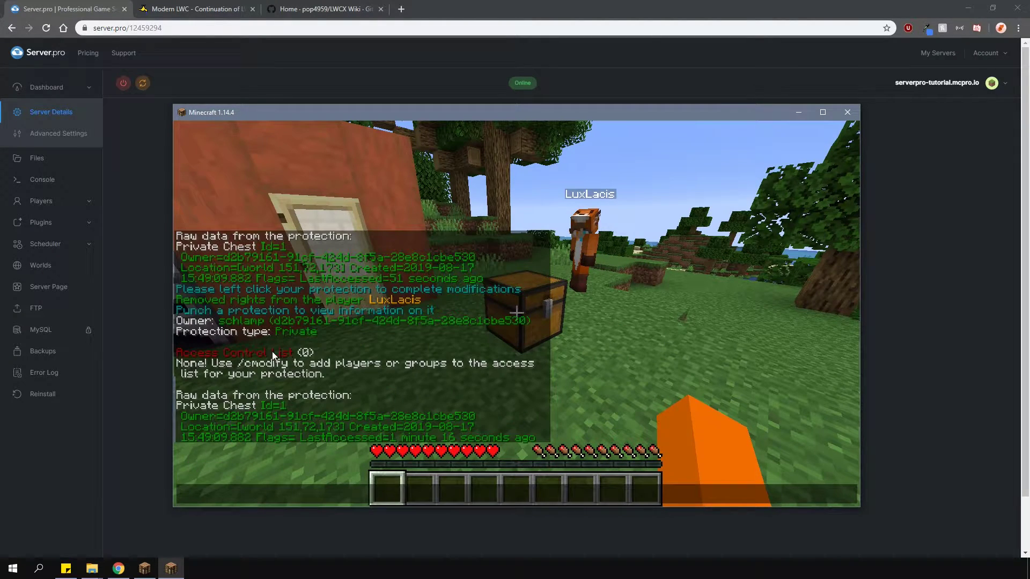
key("Escape")
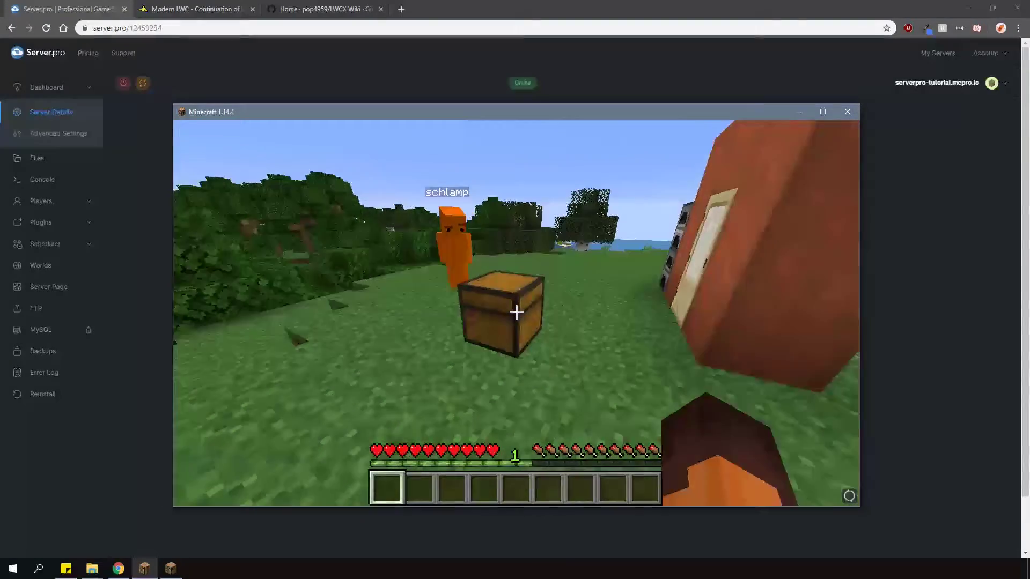
right_click(516, 312)
right_click(516, 313)
Put a password lock on the chest with /cpassword and a password
right_click(517, 313)
key("slash")
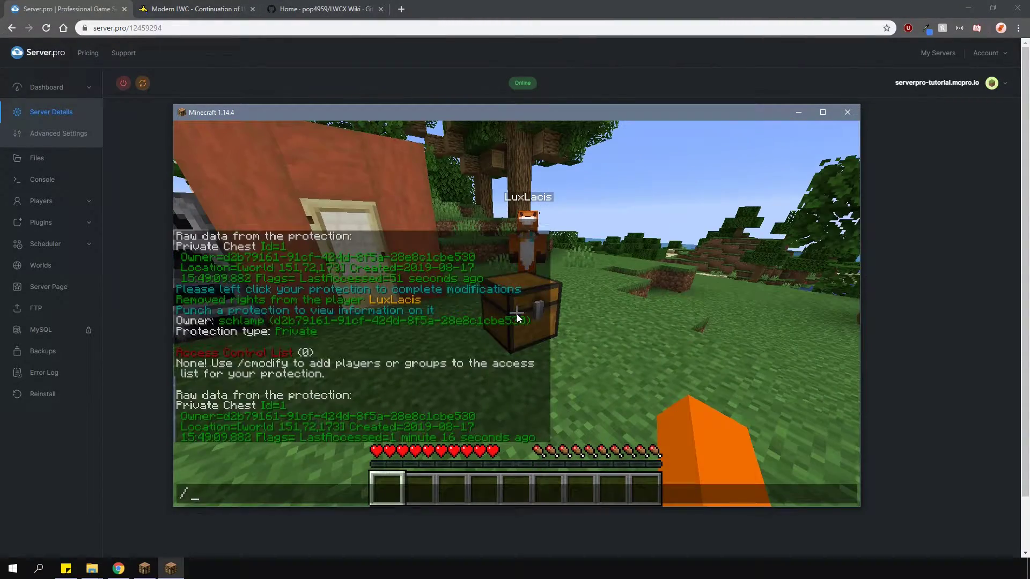
type("cpassword 123")
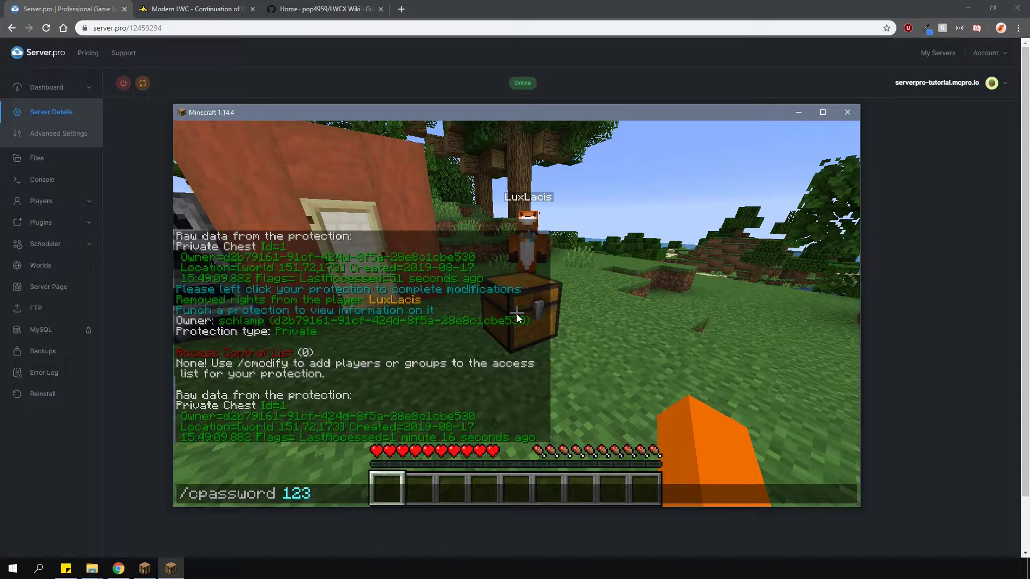
key("Return")
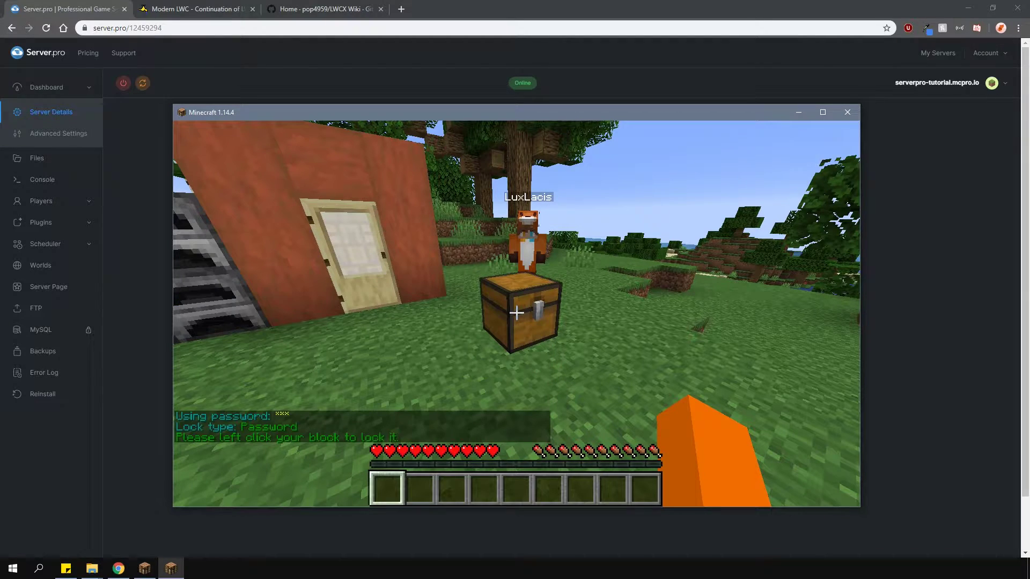
left_click(517, 313)
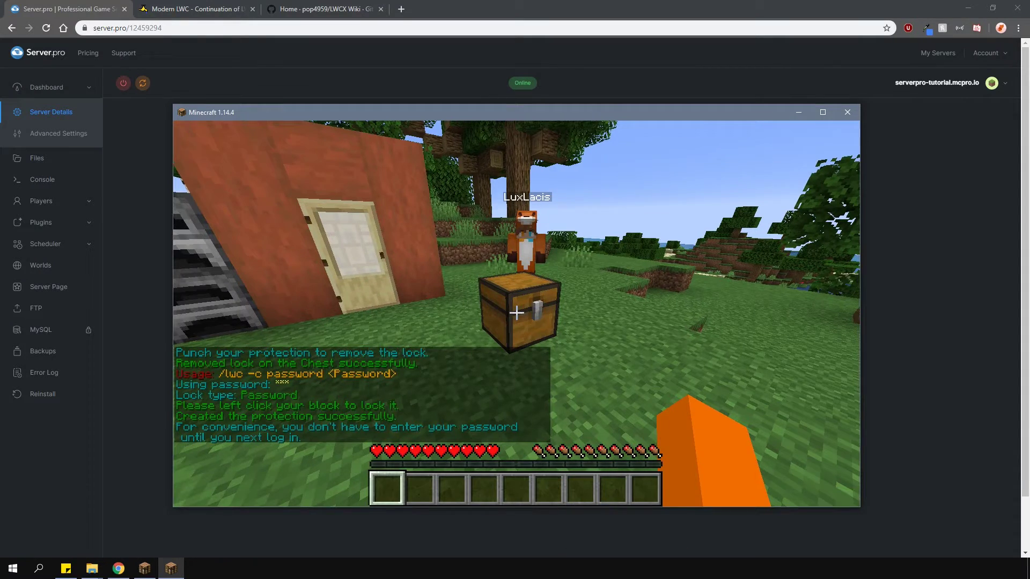
Store the diamonds inside the password-locked chest
right_click(517, 313)
left_click(400, 328)
left_click(487, 250)
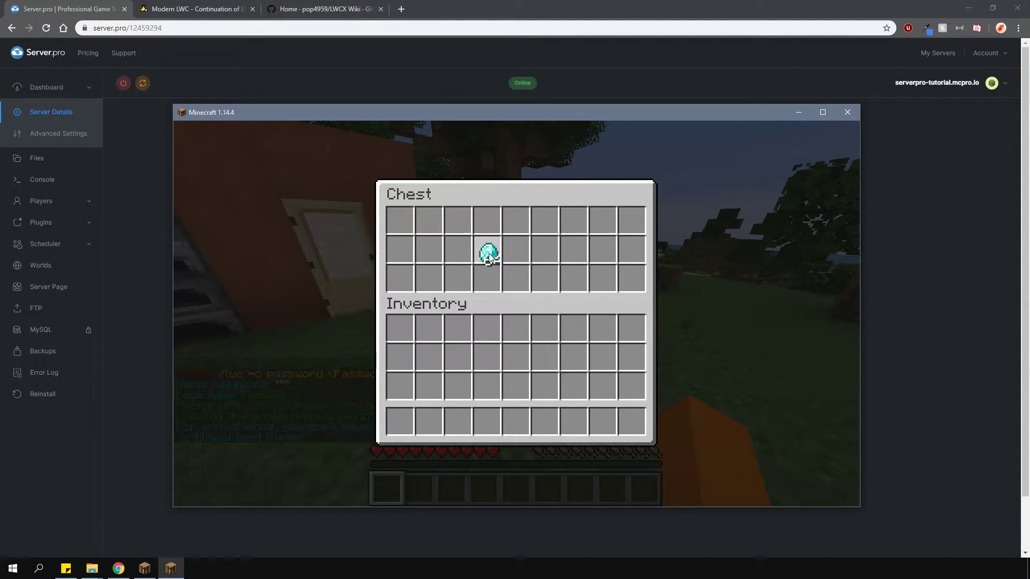
key("Escape")
As the second player, unlock the chest with /cunlock and the password, then take all diamonds
key("alt+Tab")
type("/")
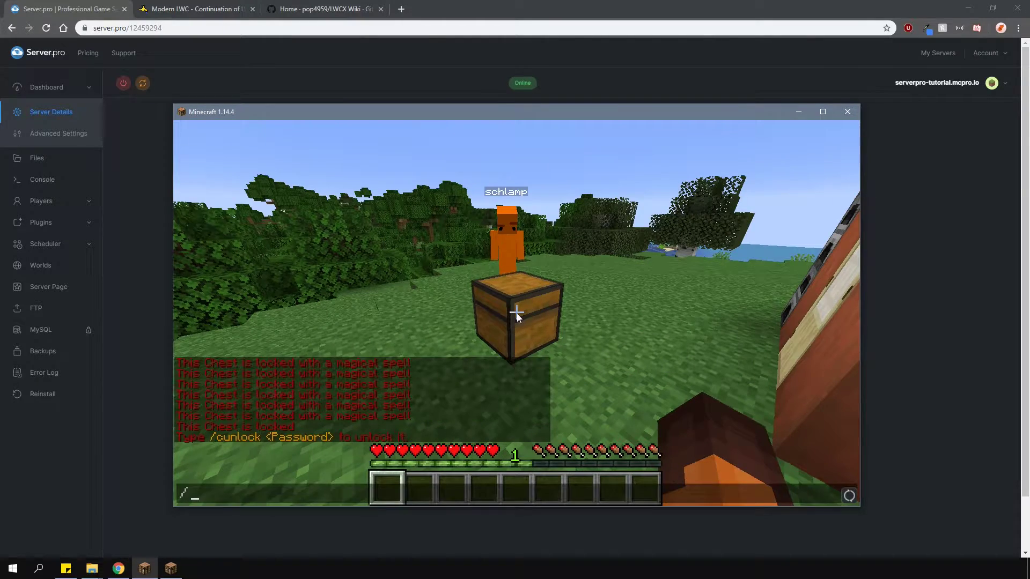
type("cunlock 123")
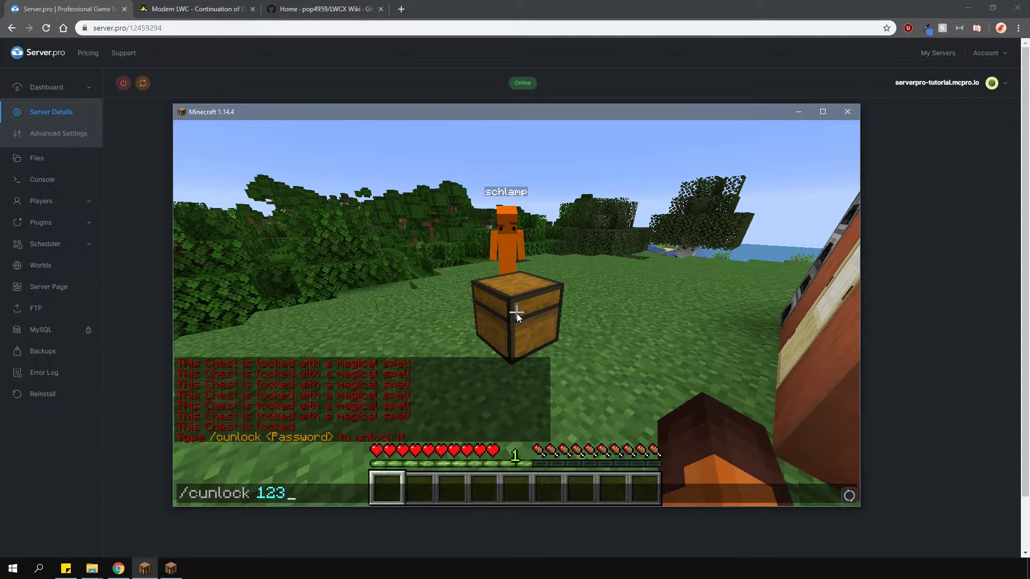
key("Return")
right_click(516, 313)
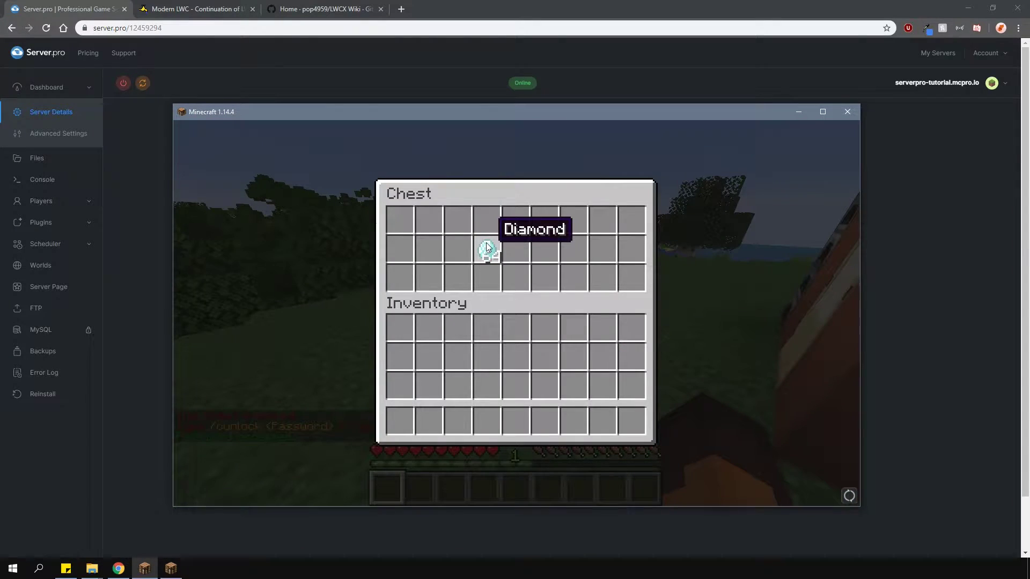
right_click(487, 249)
left_click(399, 328)
key("Escape")
right_click(517, 313)
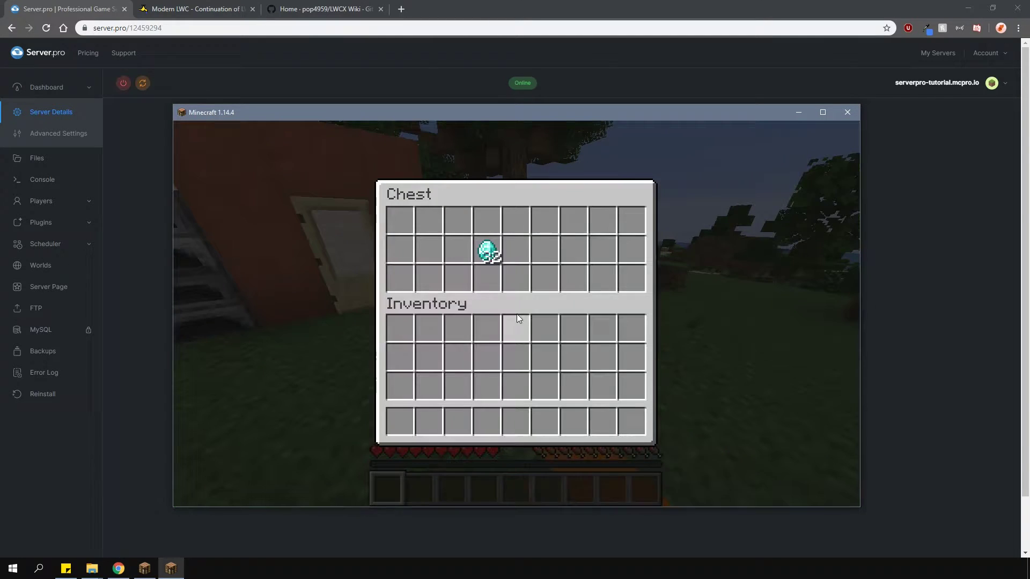
left_click(486, 250)
left_click(413, 423)
key("Escape")
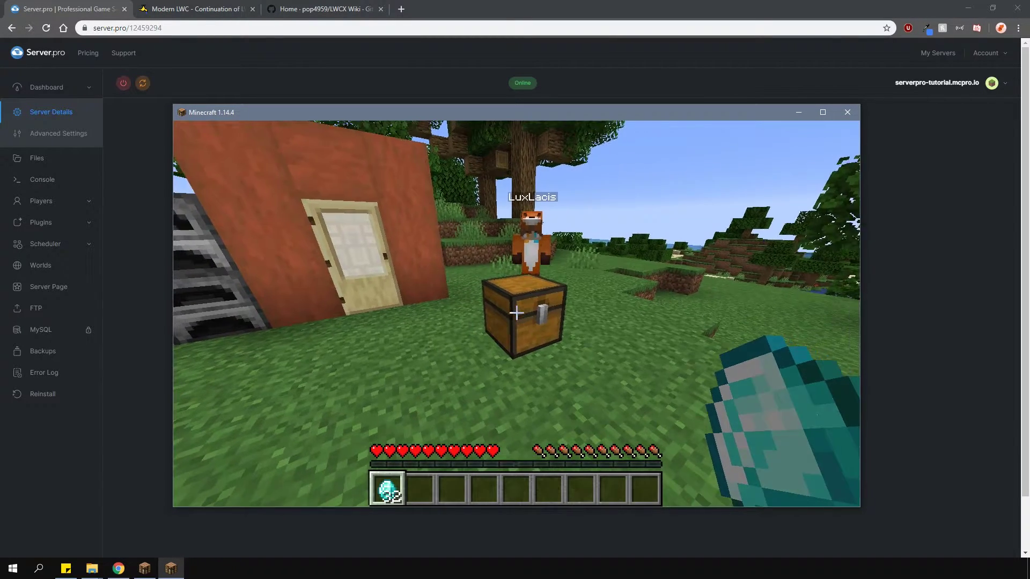
Lock the birch door privately with /cprivate and check the furnace opens for the owner
type("/cprivate")
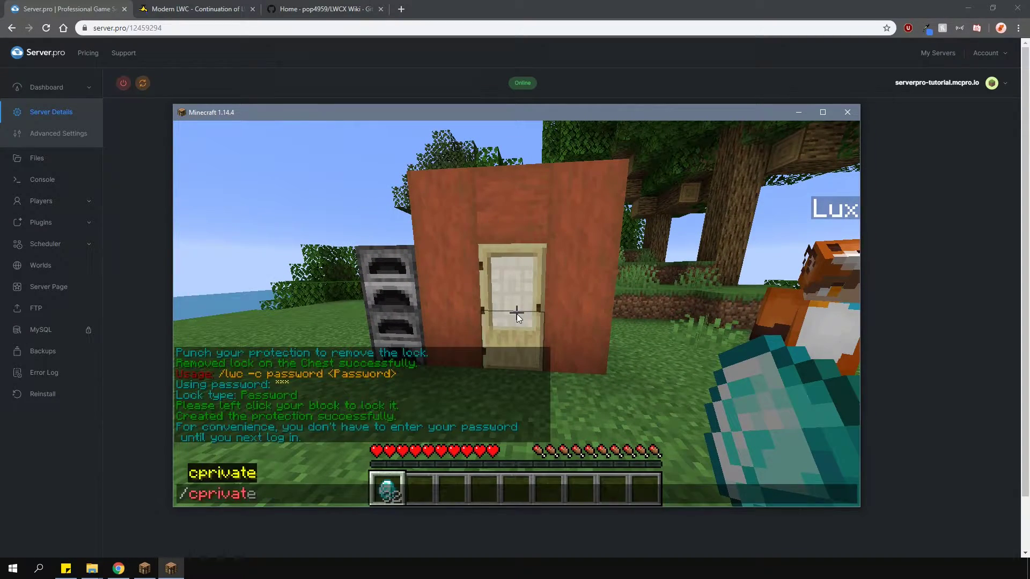
key("Return")
scroll(516, 314, "down", 2)
left_click(517, 314)
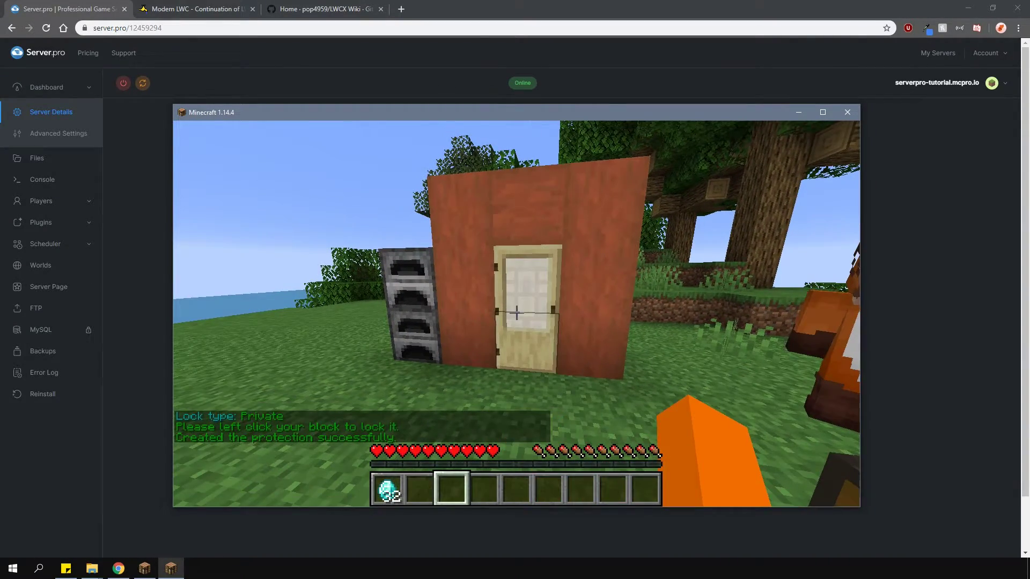
right_click(516, 314)
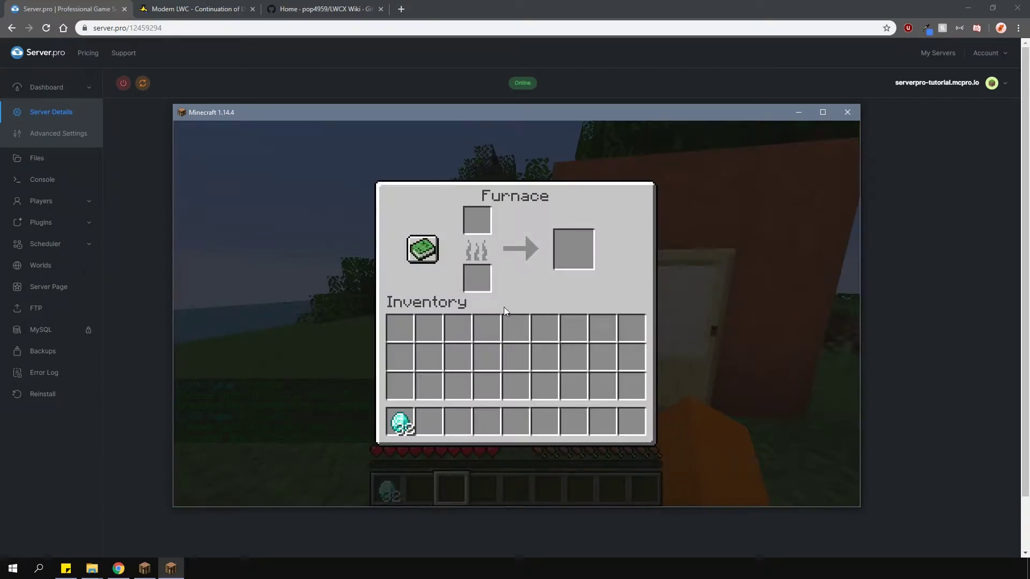
key("Escape")
Test the birch door and furnace, confirming both refuse to open as locked
scroll(517, 314, "up", 2)
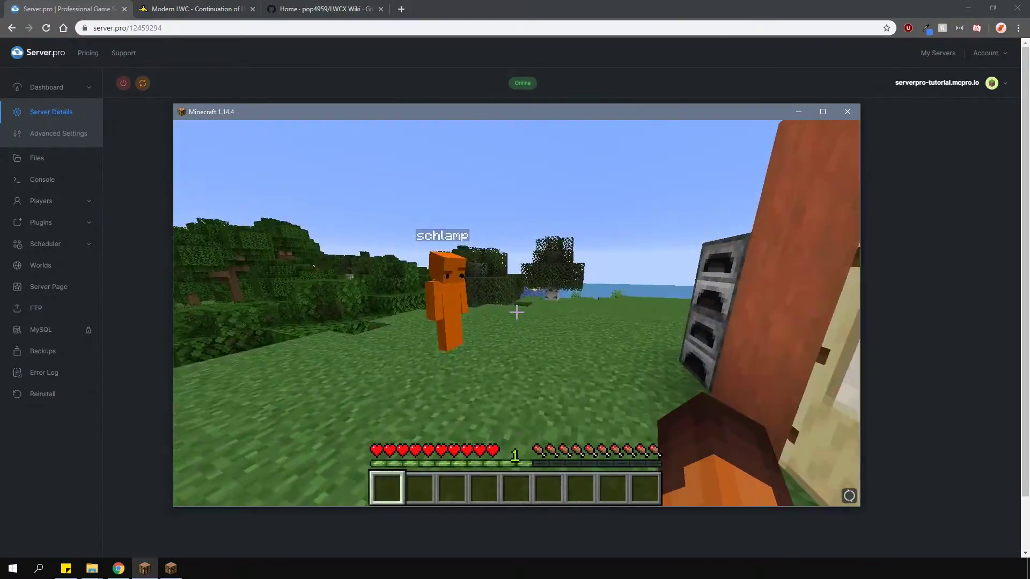
right_click(517, 314)
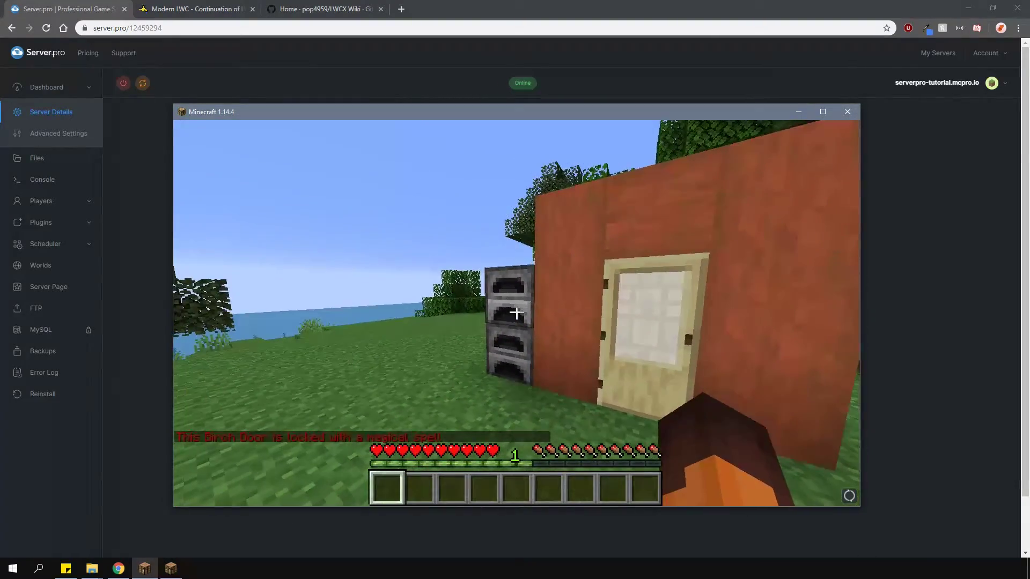
right_click(517, 313)
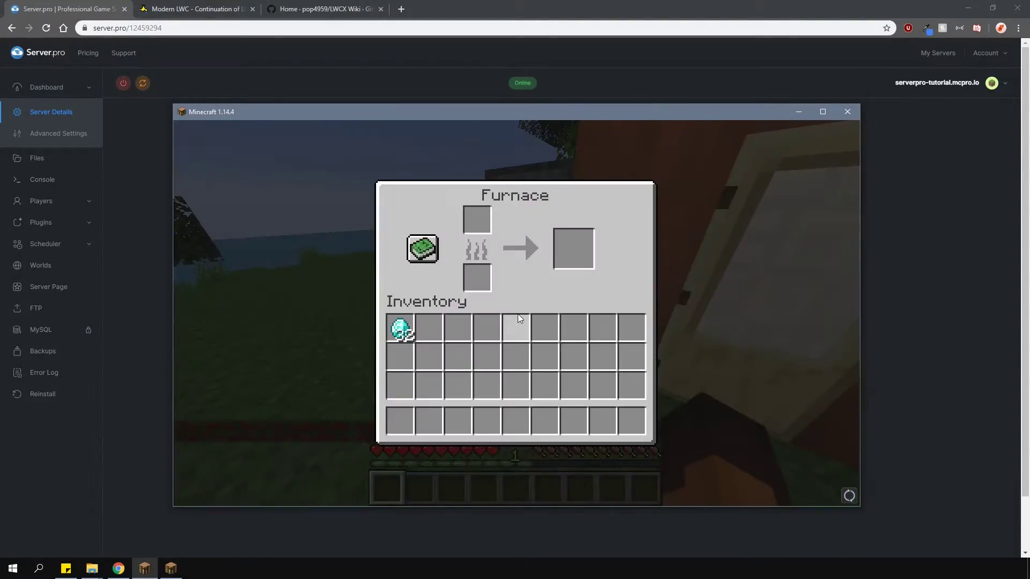
key("Escape")
right_click(516, 312)
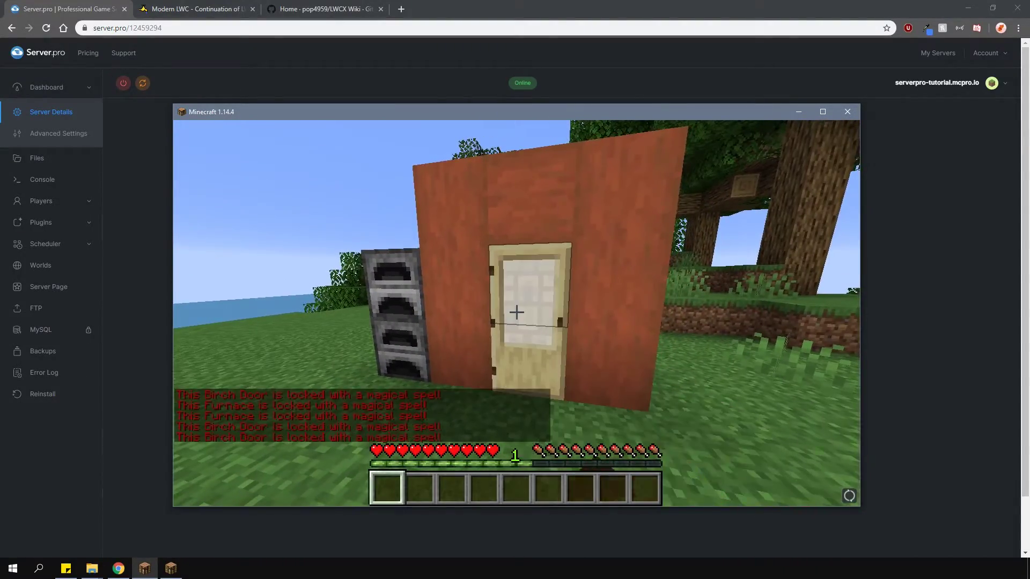
key("s")
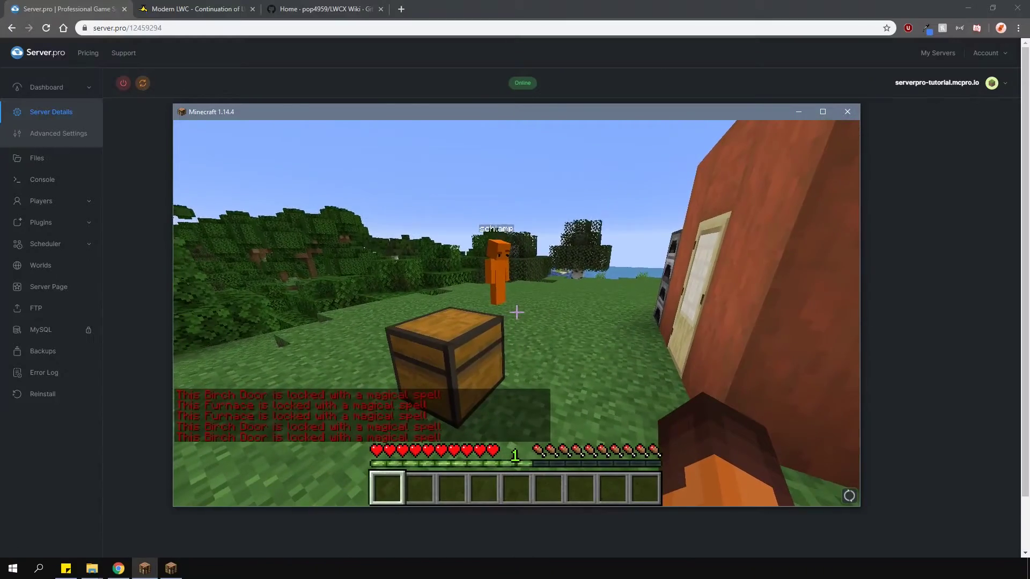
Enable the Magnet flag on the chest with /lwc flag magnet on
key("3")
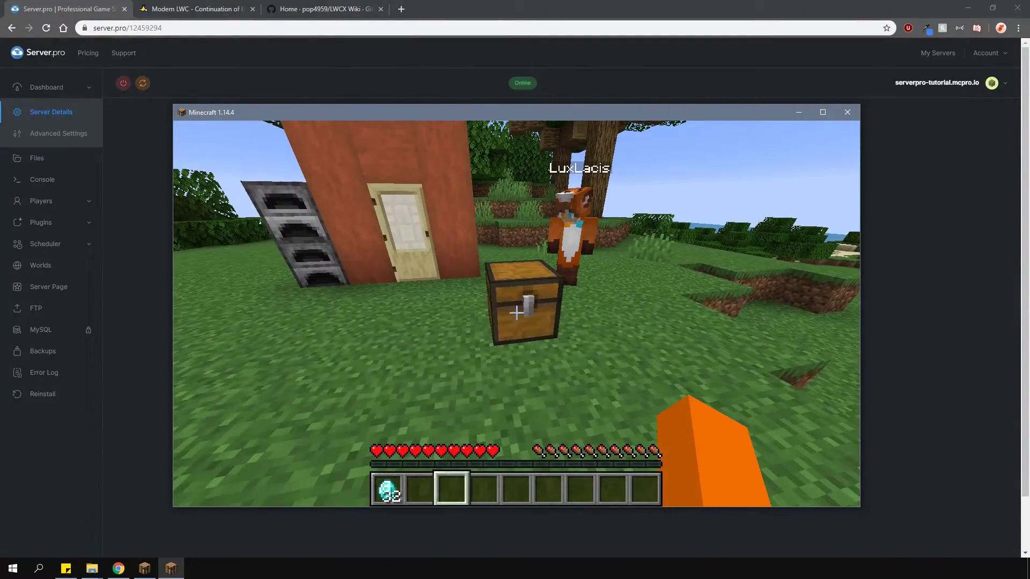
key("slash")
type("lwc ")
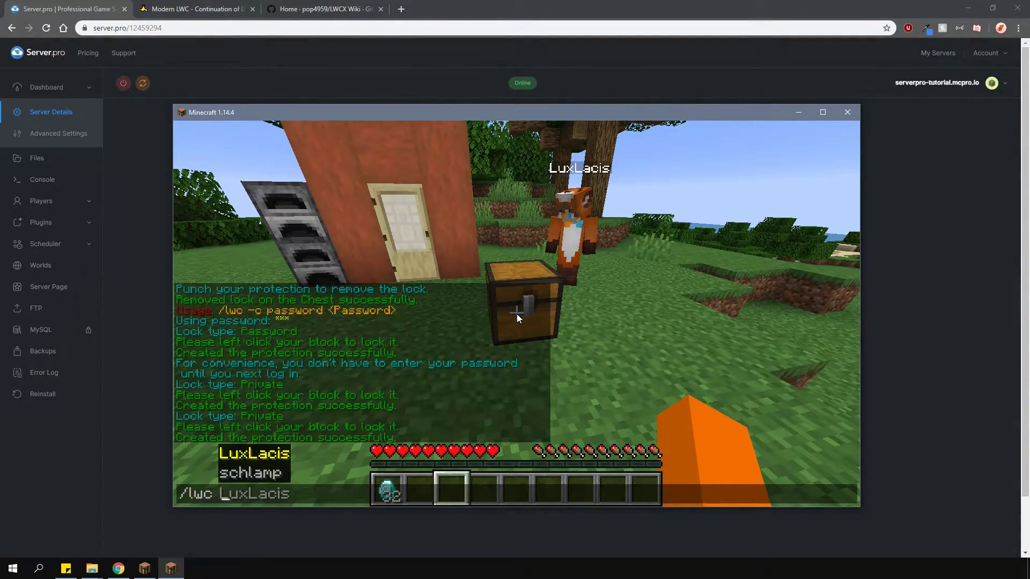
type("flag magnet on")
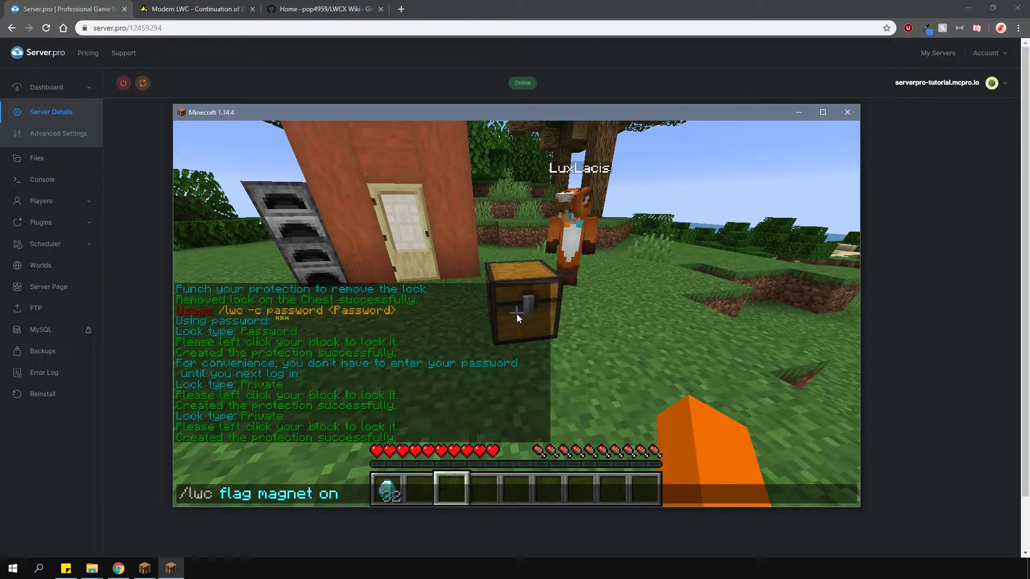
key("Return")
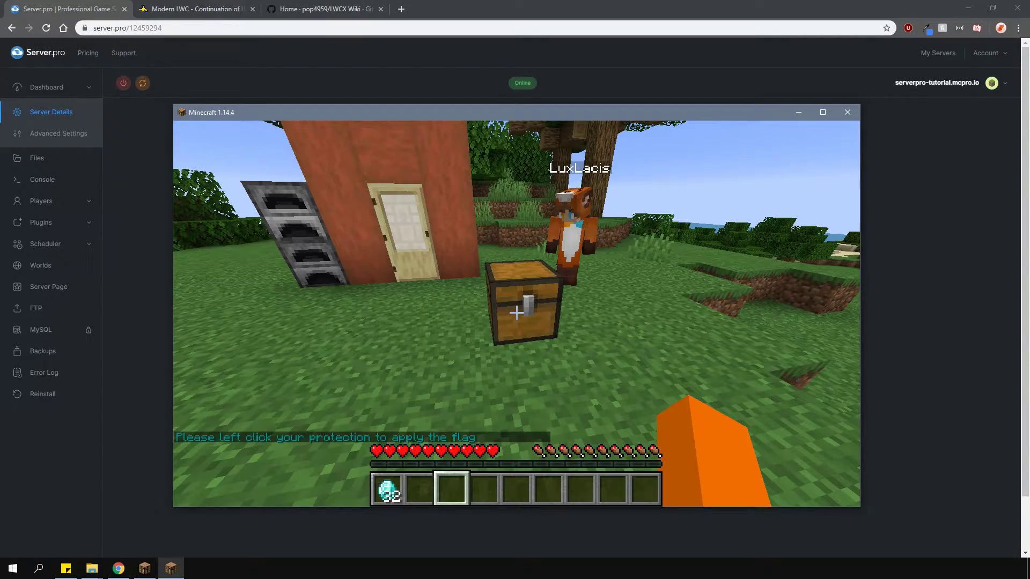
left_click(516, 313)
Throw three diamonds near the chest, then take the collected diamonds back out
key("1")
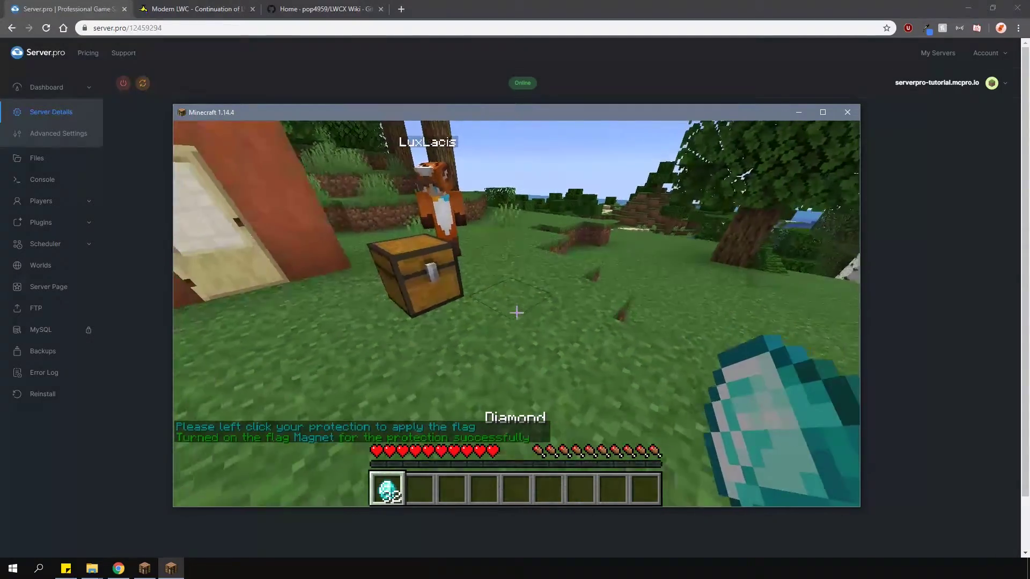
key("q")
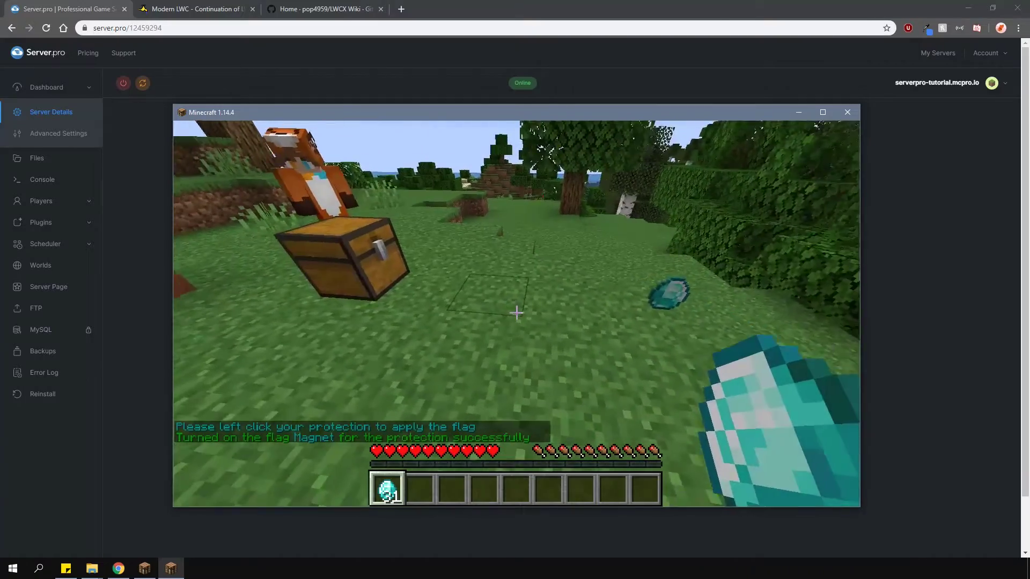
key("q")
key("q")
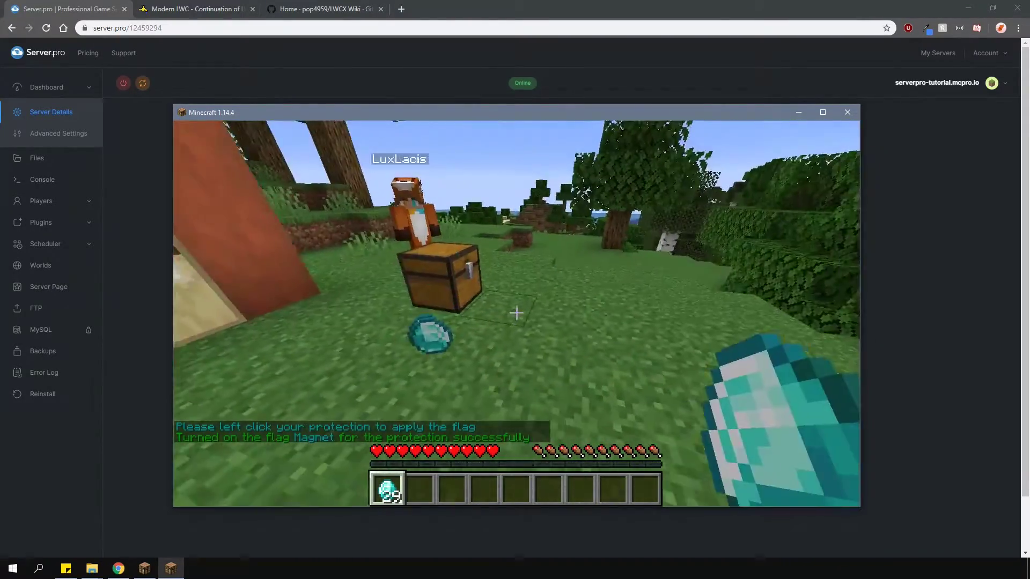
key("q")
key("q")
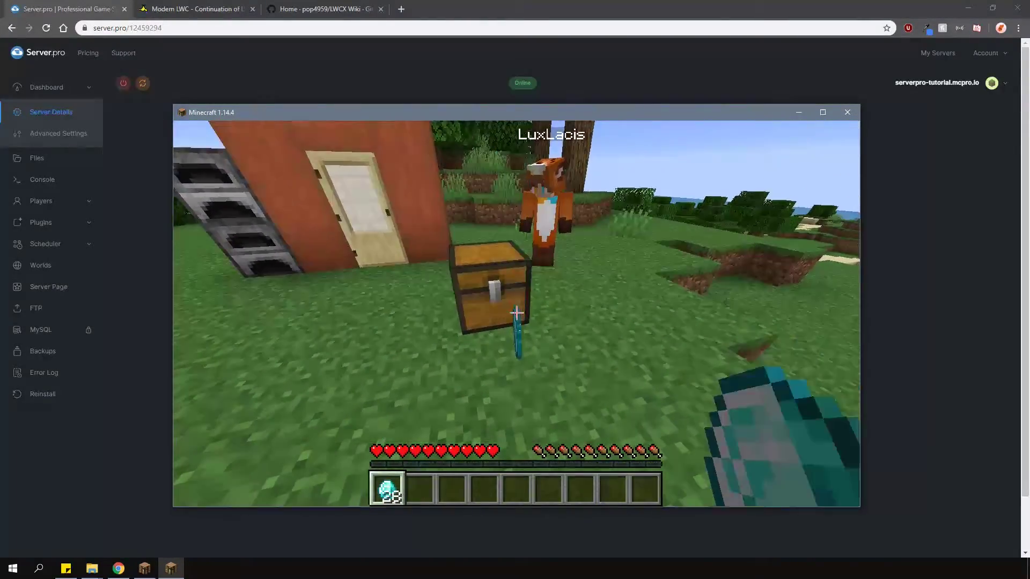
key("4")
right_click(516, 314)
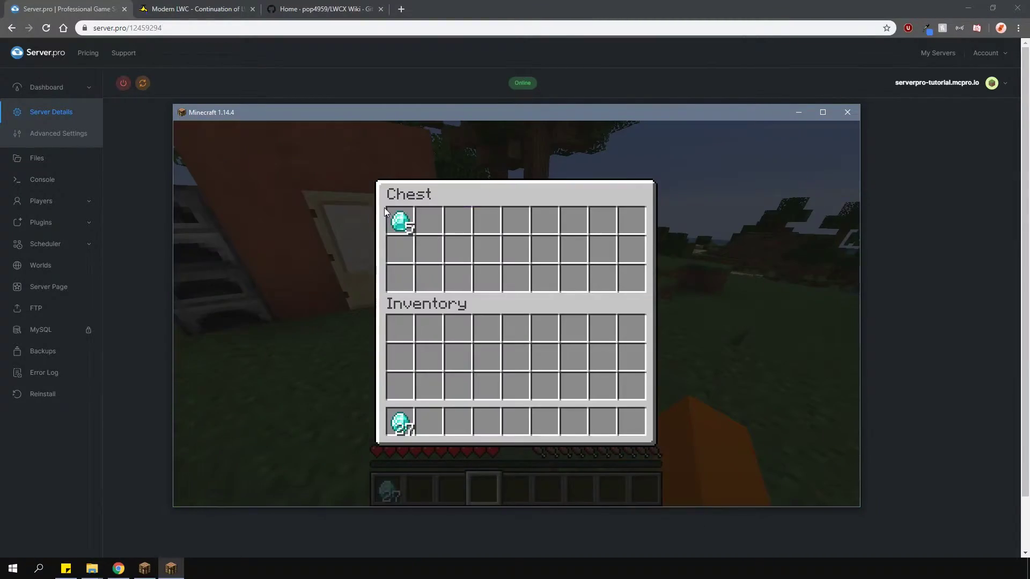
left_click(400, 220, "shift")
key("Escape")
key("3")
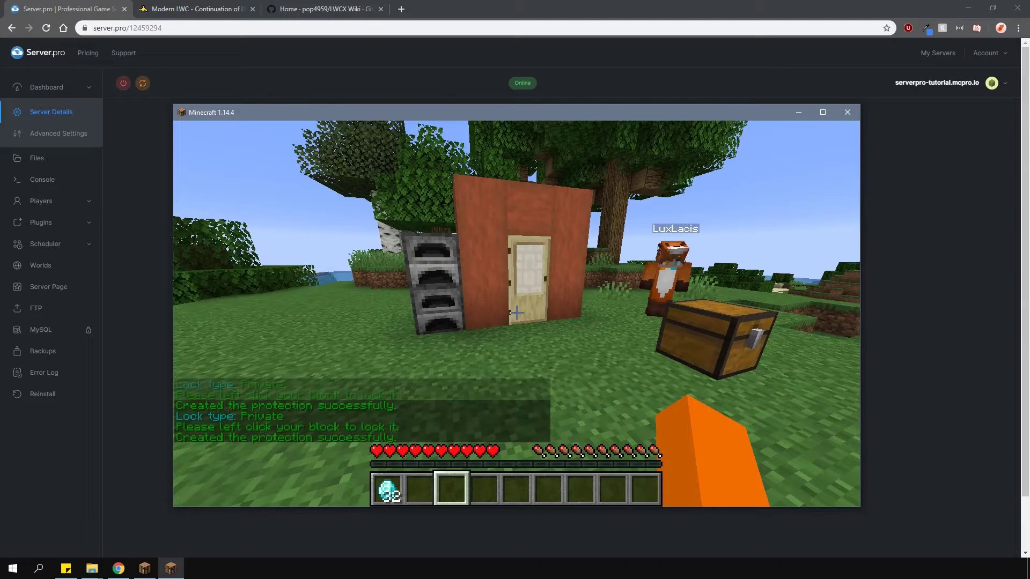
Select the chest as drop-transfer target with /lwc mode droptransfer select, emptying its diamonds
type("/lwc mod")
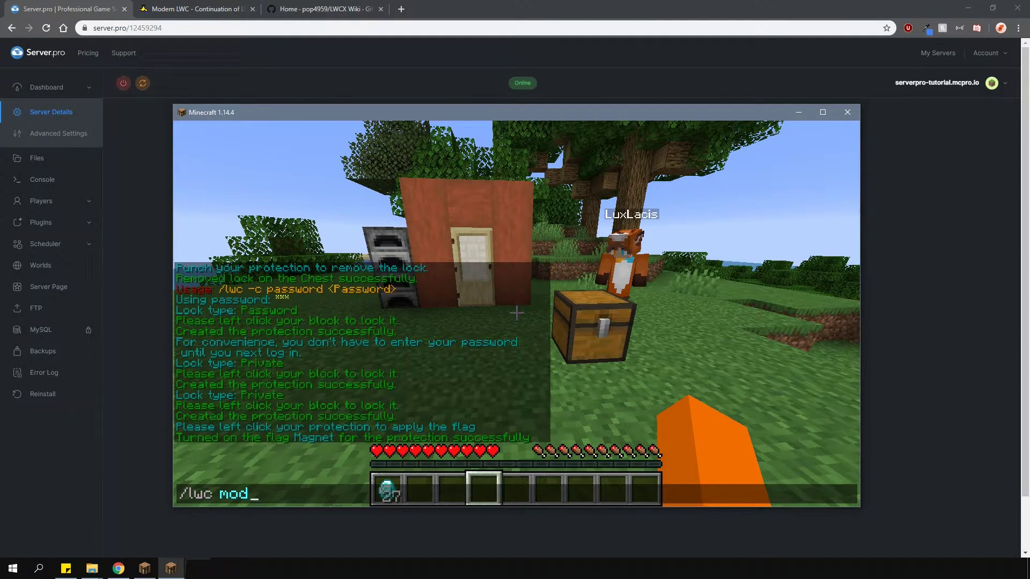
type("e droptransfer se")
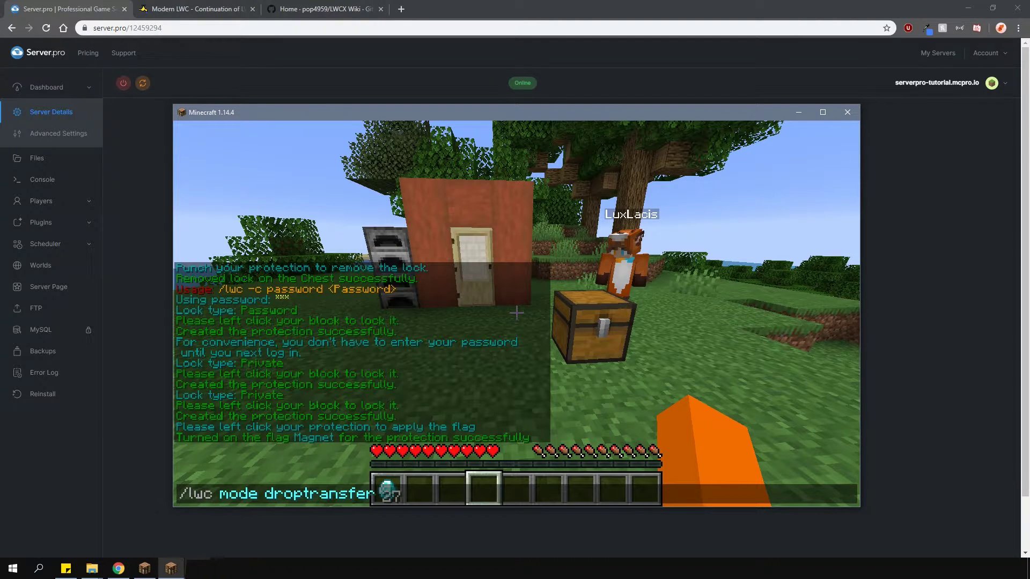
type("lect")
key("Return")
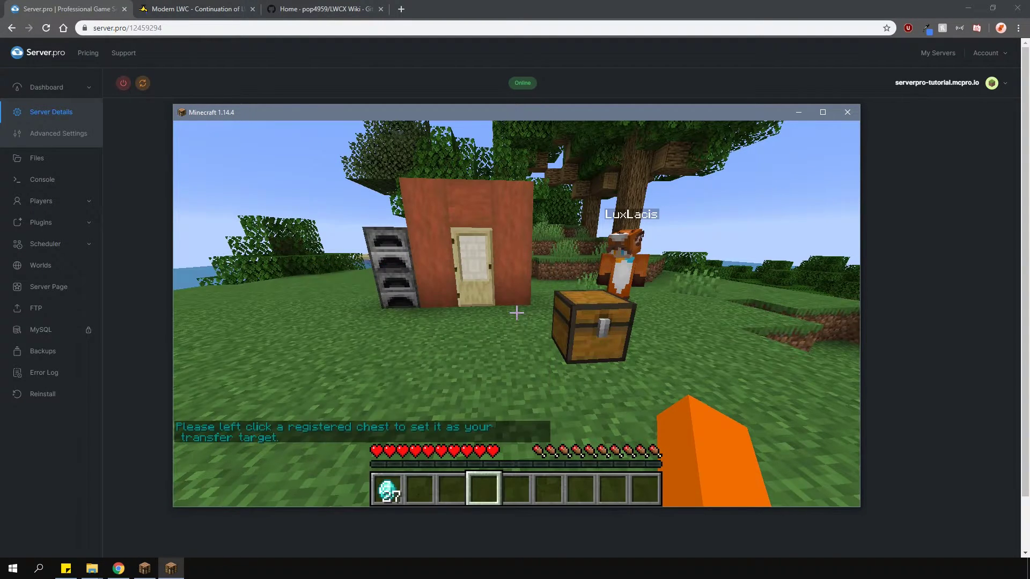
right_click(516, 314)
left_click(398, 224, "shift")
key("Escape")
Turn on /lwc mode droptransfer, drop diamonds, and check they arrived in the chest
key("t")
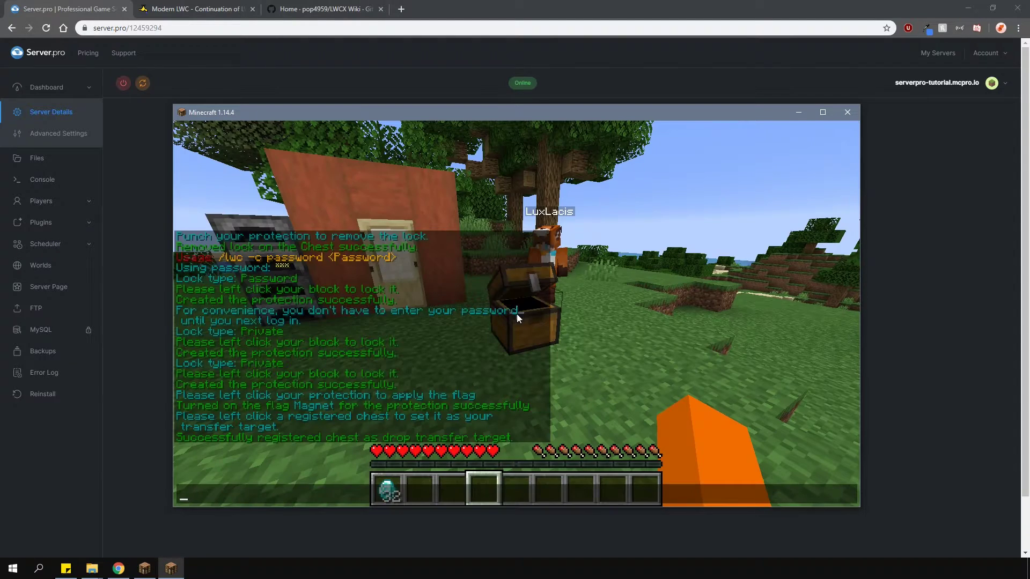
key("Escape")
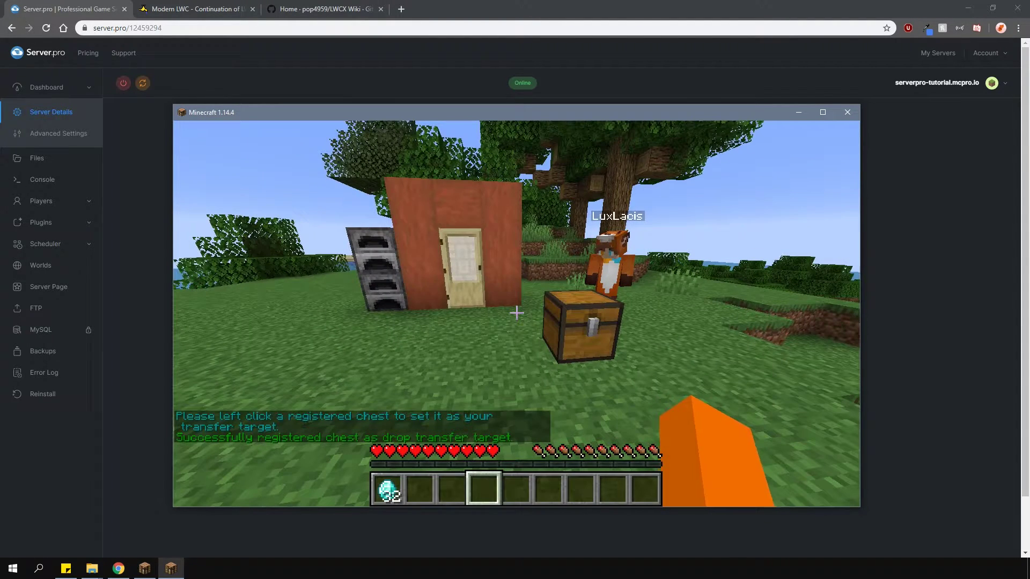
type("t/lwc mode ")
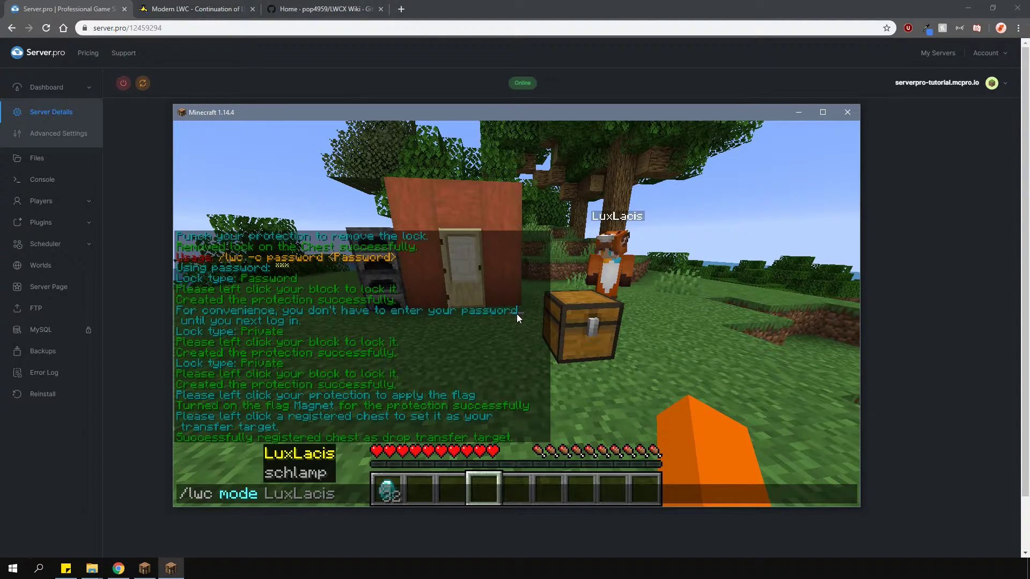
type("droptransfer on")
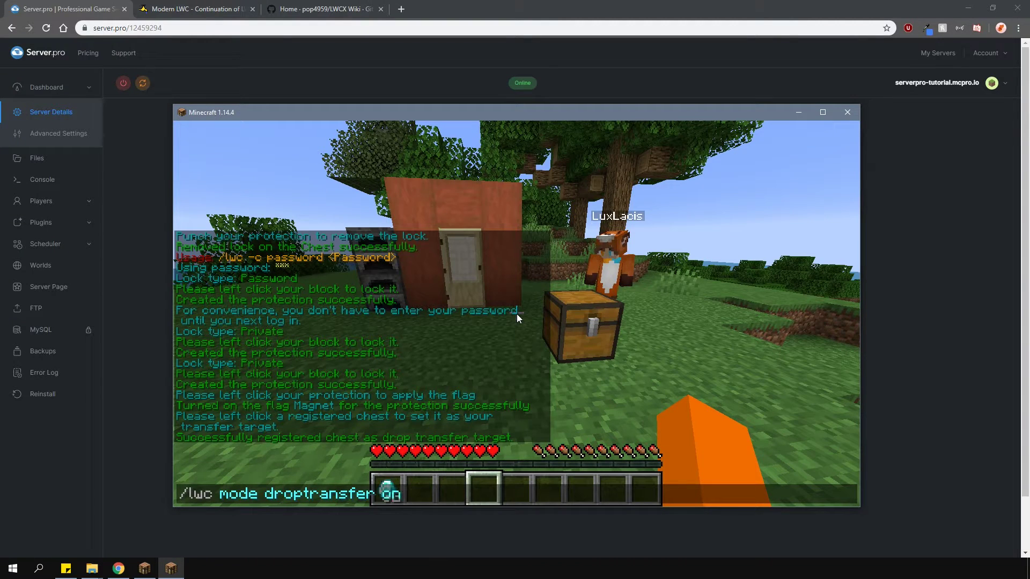
key("Return")
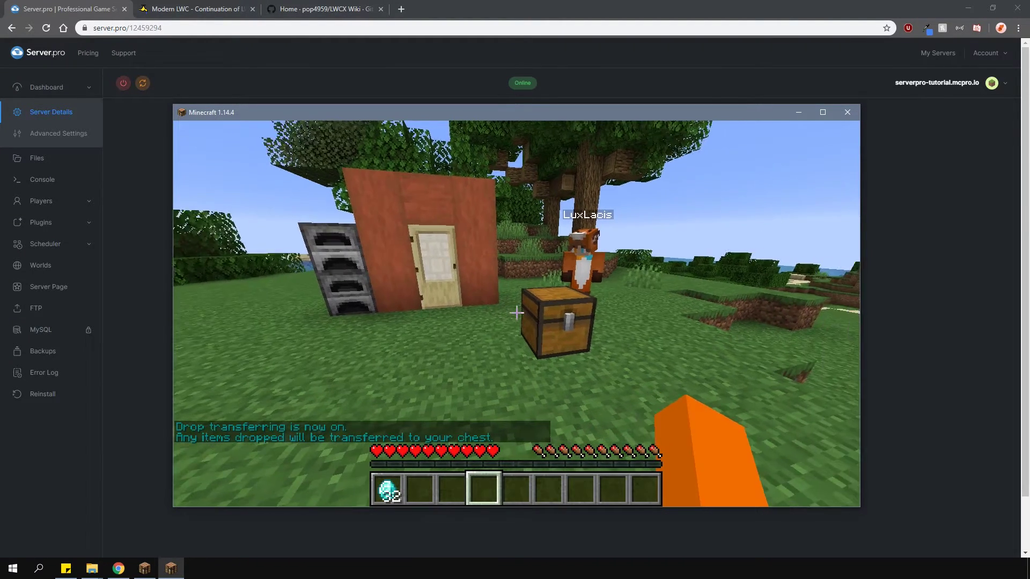
key("1")
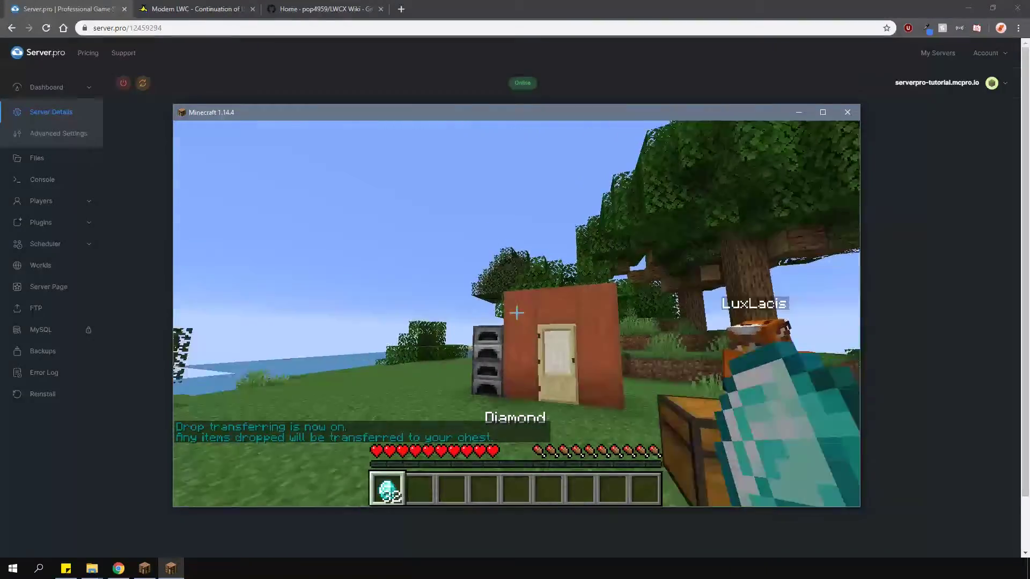
key("q")
key("q")
key("q")
key("q")
key("q")
key("q")
key("q")
key("q")
key("q")
key("q")
key("q")
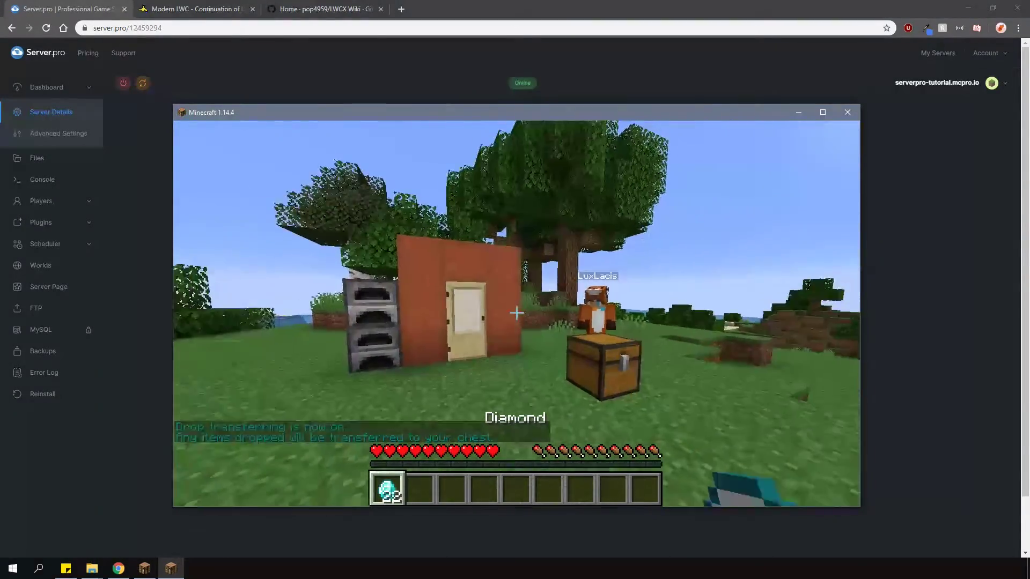
key("3")
right_click(517, 313)
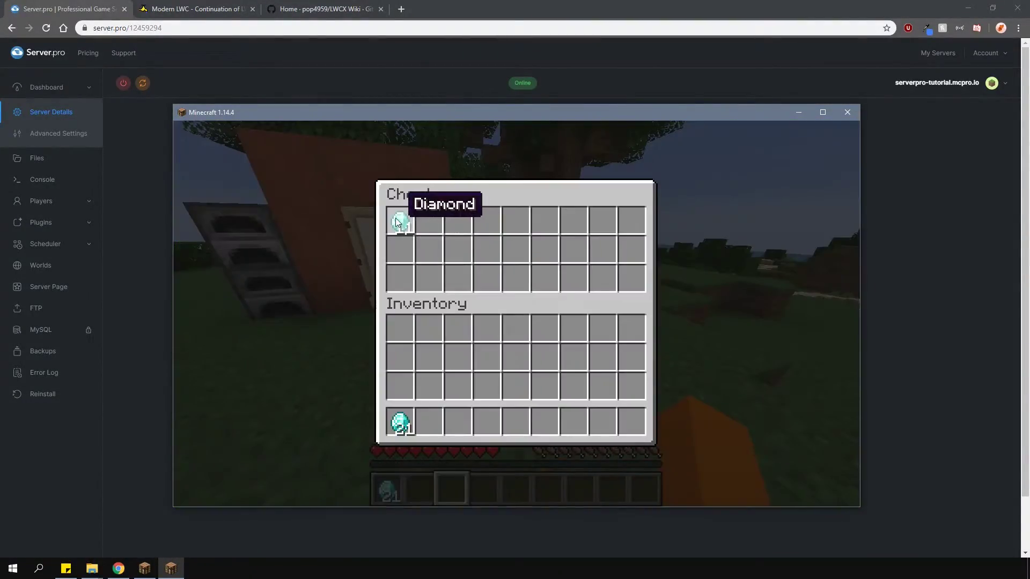
Close the chest and turn drop transferring off with /lwc mode droptransfer off
key("Escape")
key("s")
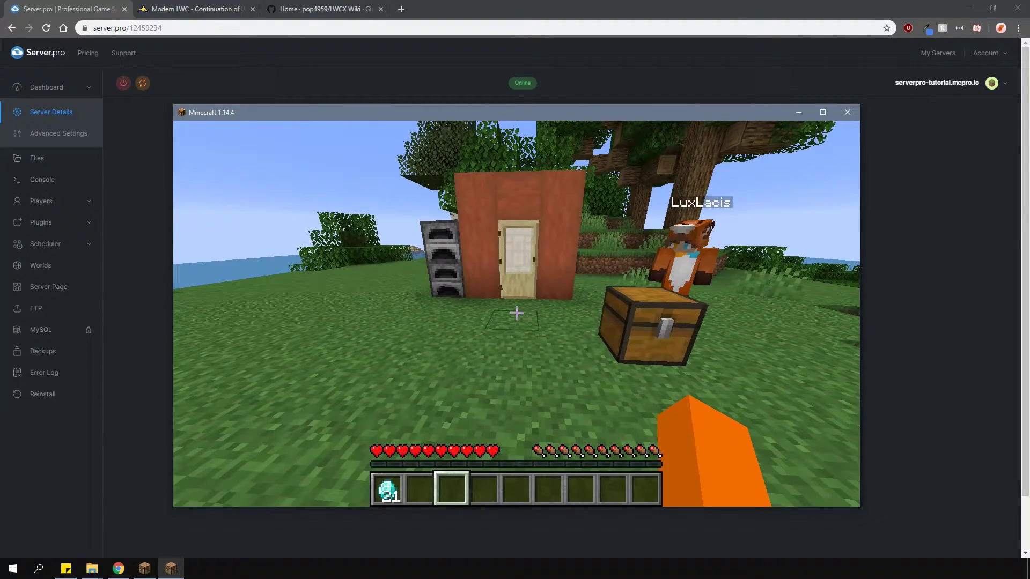
key("slash")
type("lwc ")
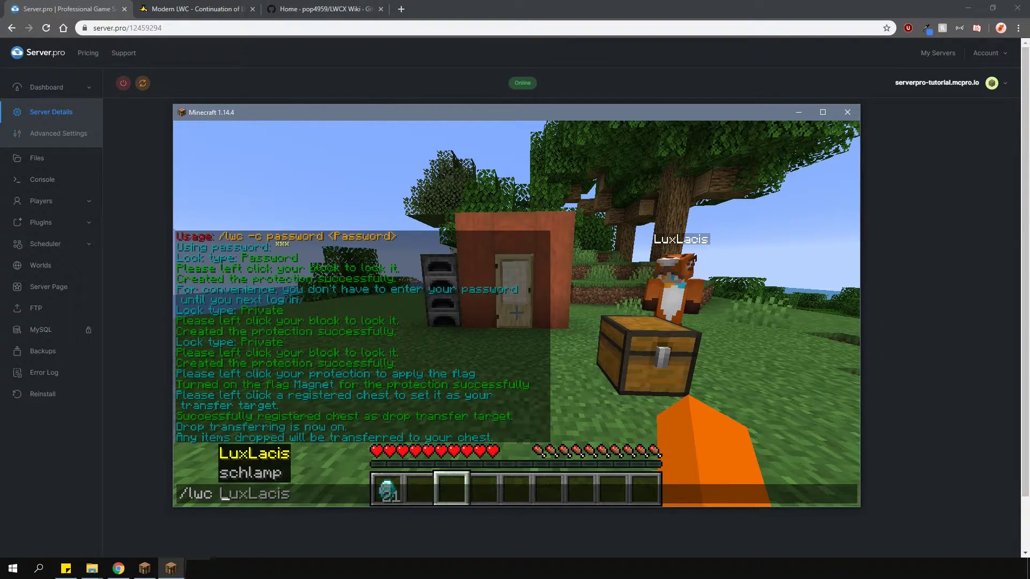
type("mode droptransfer o")
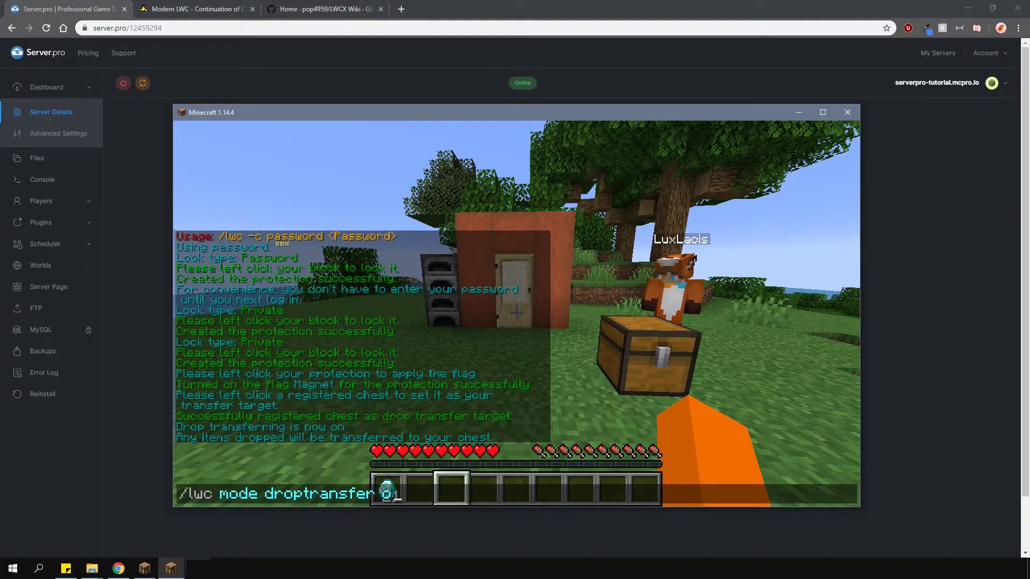
type("ff")
key("Return")
Throw several diamonds onto the ground, pick them back up, and check the chest's contents
key("1")
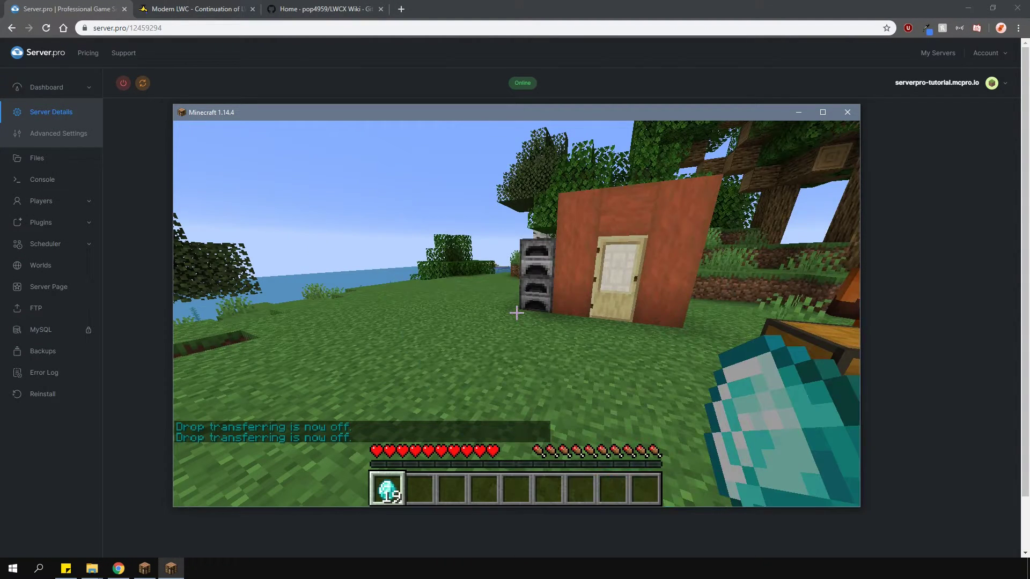
key("q")
key("q")
key("q")
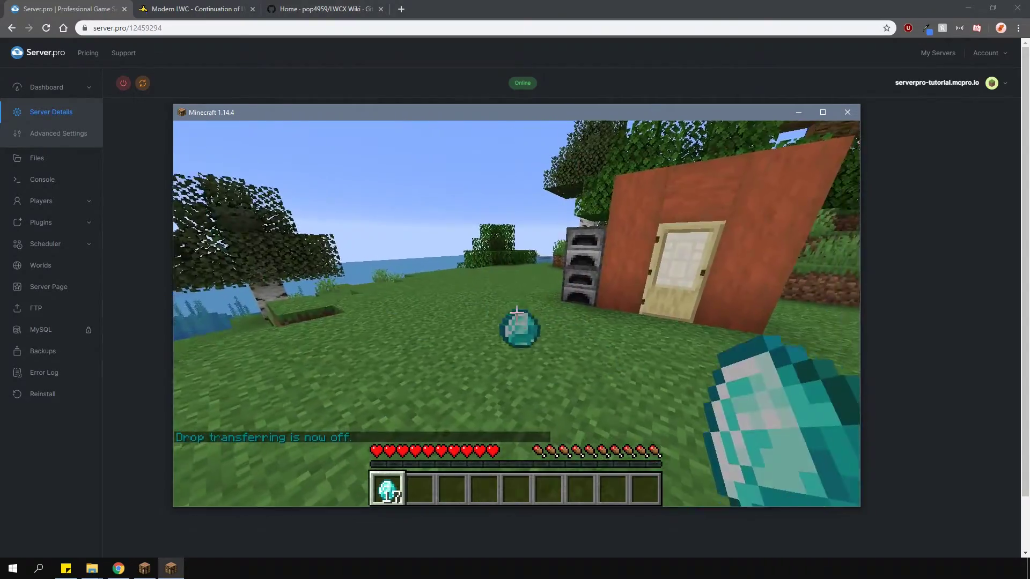
key("q")
key("3")
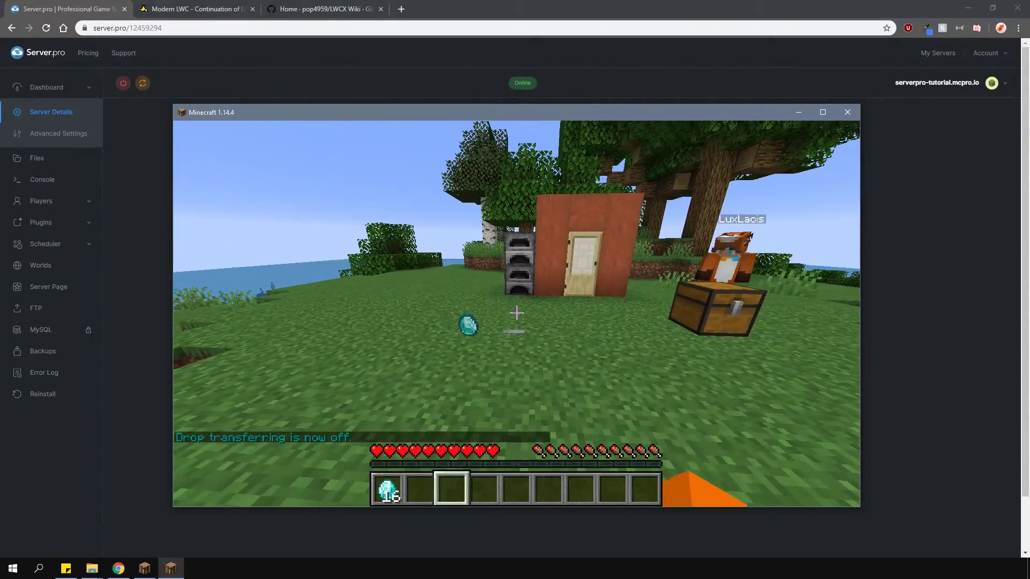
key("4")
key("w")
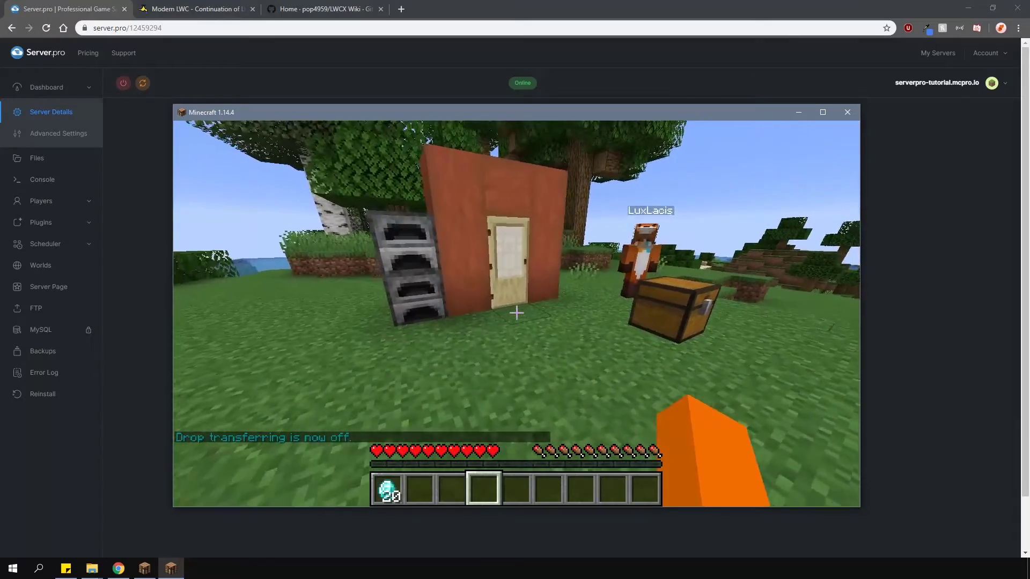
right_click(516, 313)
key("Escape")
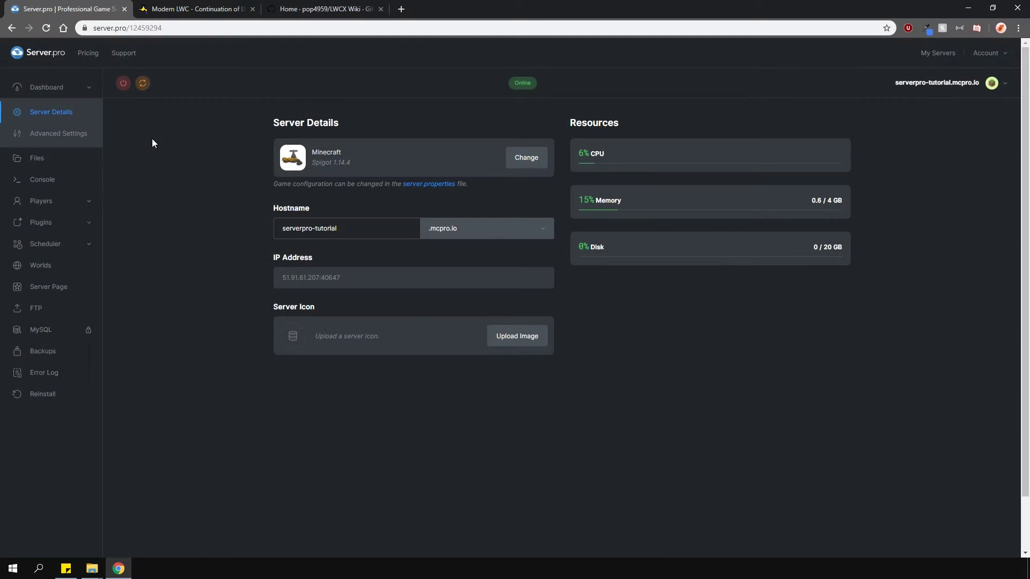
Open core.yml from the plugins/LWC folder in the server's file manager
left_click(67, 158)
left_click(300, 214)
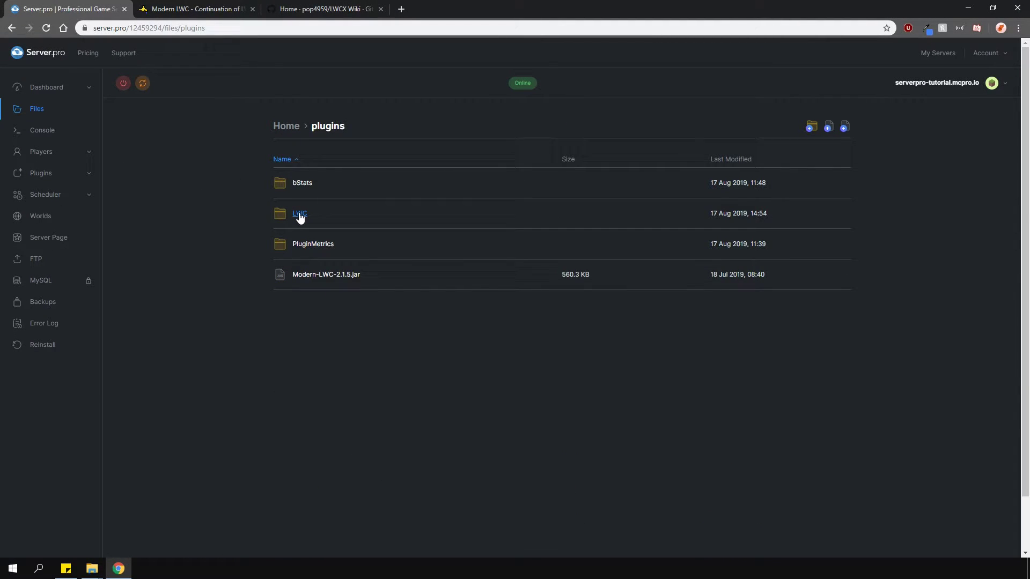
left_click(298, 214)
left_click(306, 244)
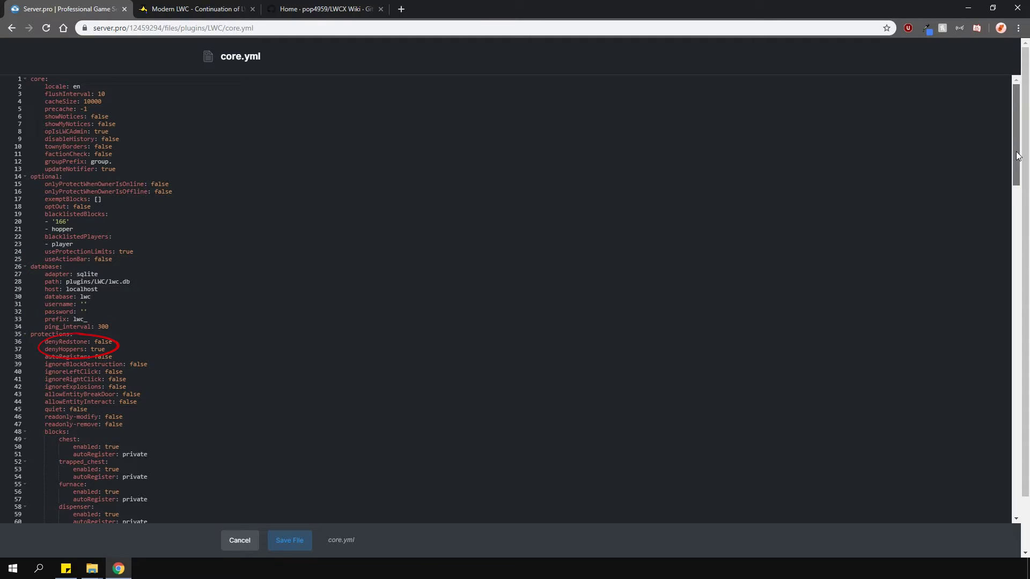
Scroll through the core.yml settings and save the file
left_click_drag(1018, 155, 1024, 195)
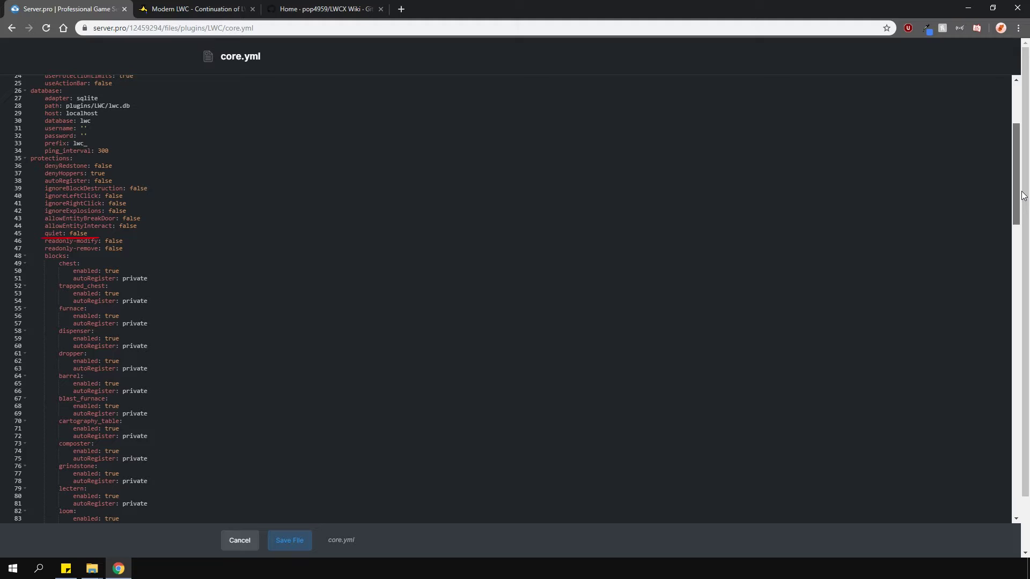
left_click_drag(1024, 195, 1028, 500)
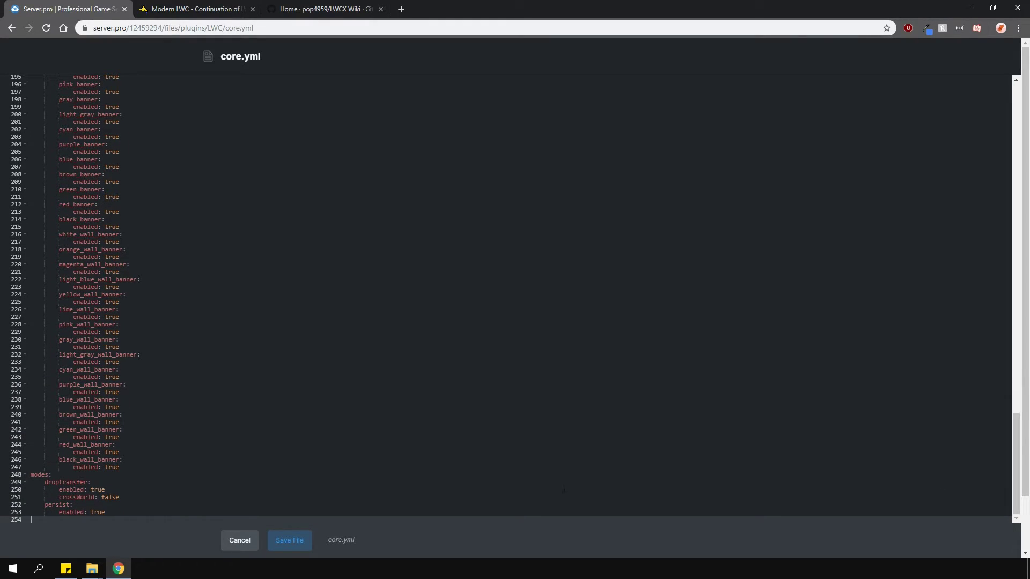
left_click(283, 545)
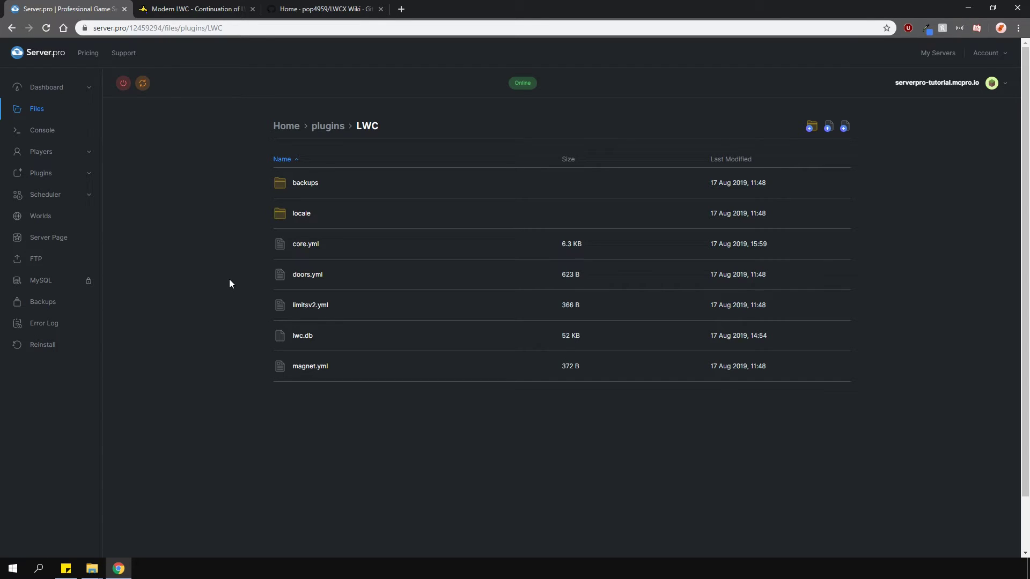
left_click(301, 274)
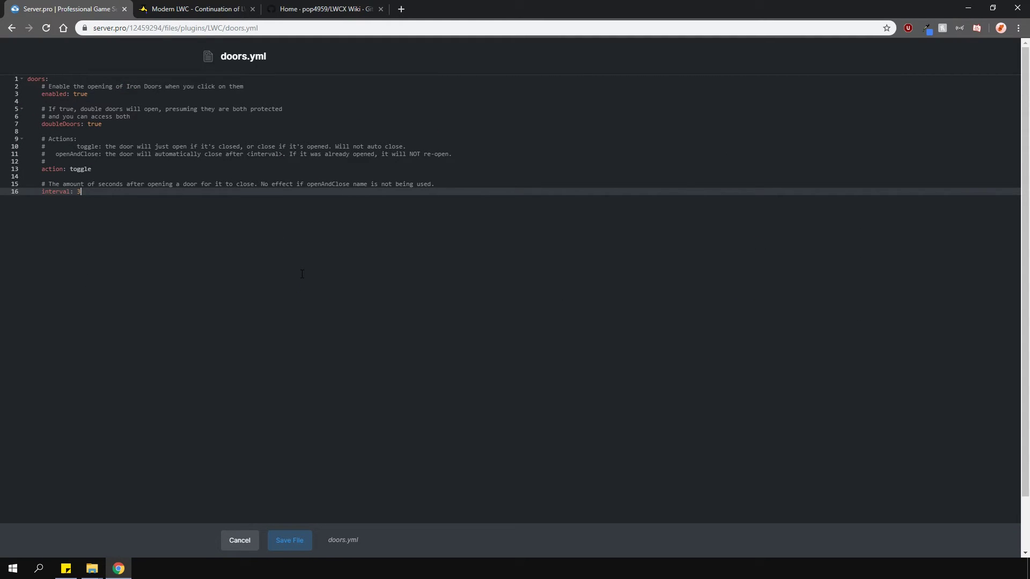
left_click(246, 538)
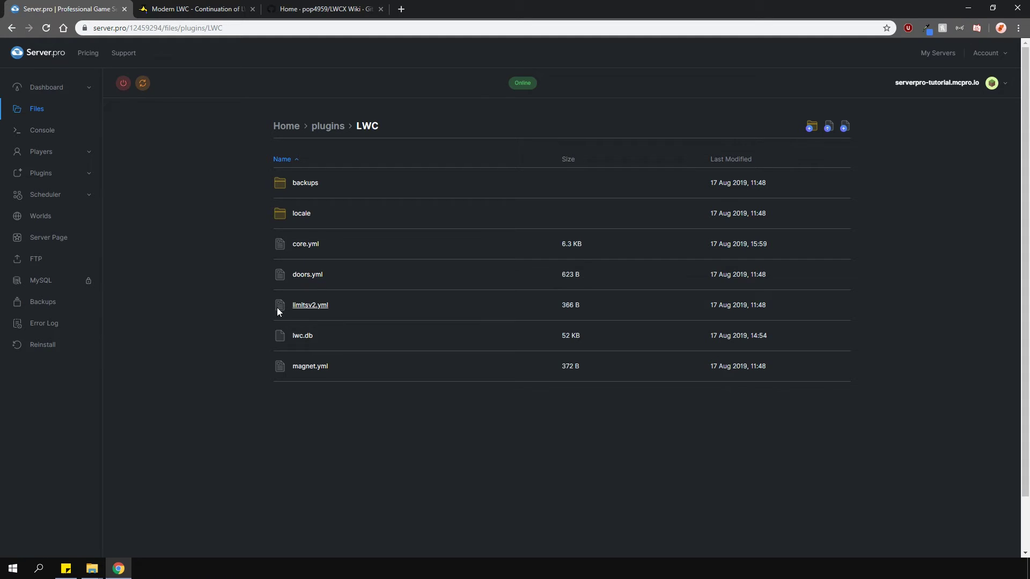
left_click(304, 306)
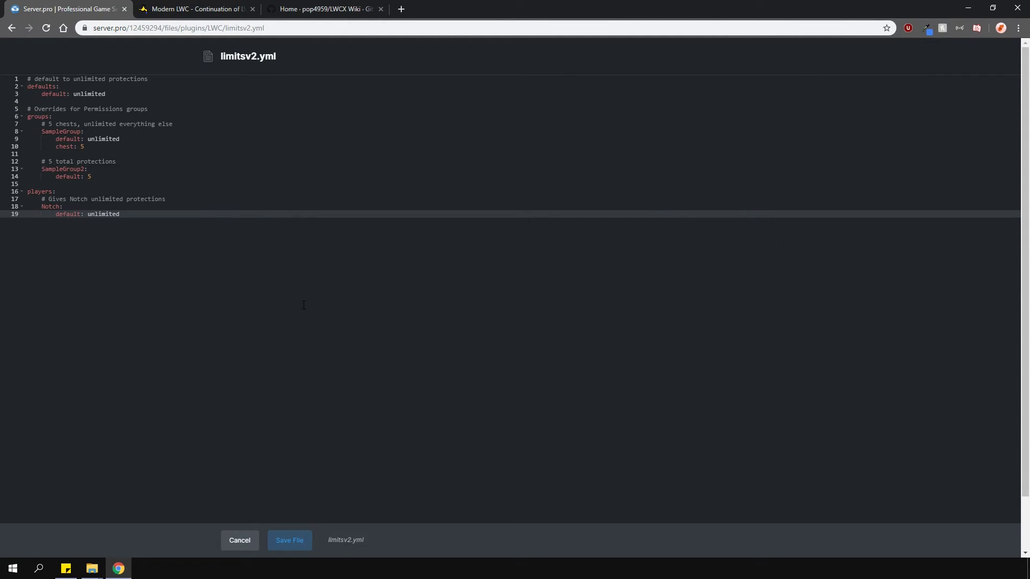
left_click(241, 540)
left_click(300, 366)
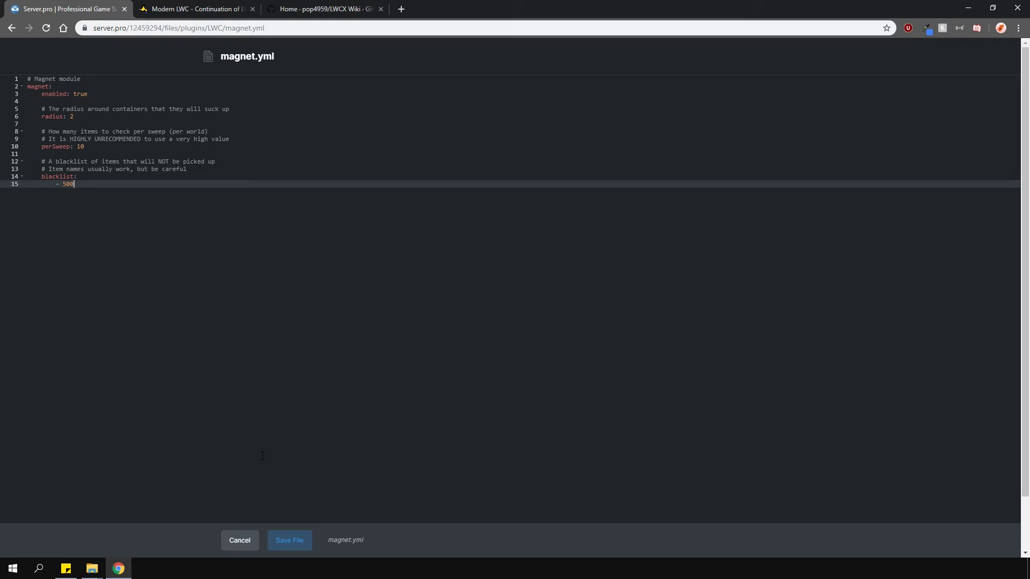
left_click(239, 540)
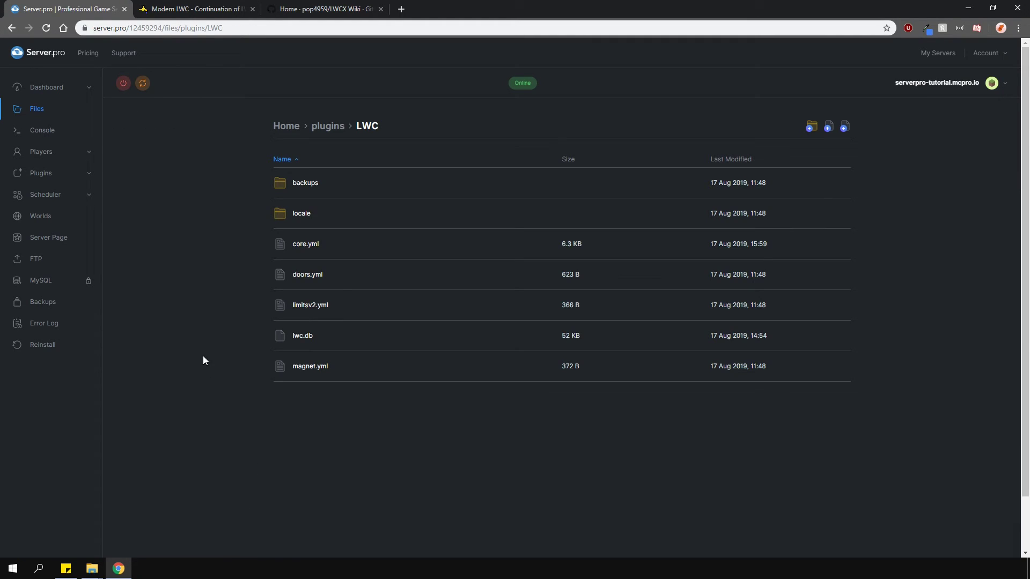
Go back to the Dashboard's Server Details page for the Spigot 1.14.4 server
left_click(51, 88)
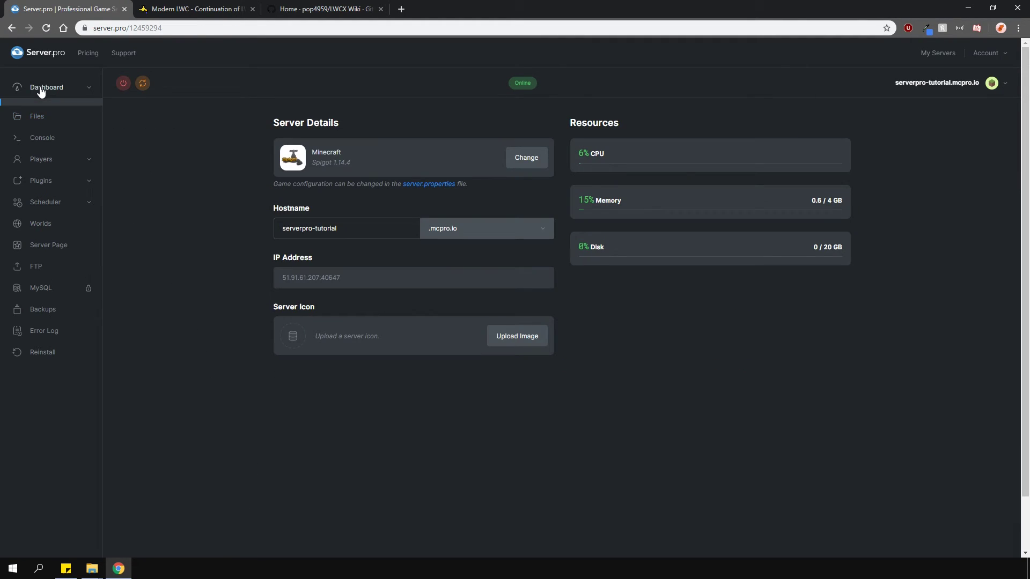